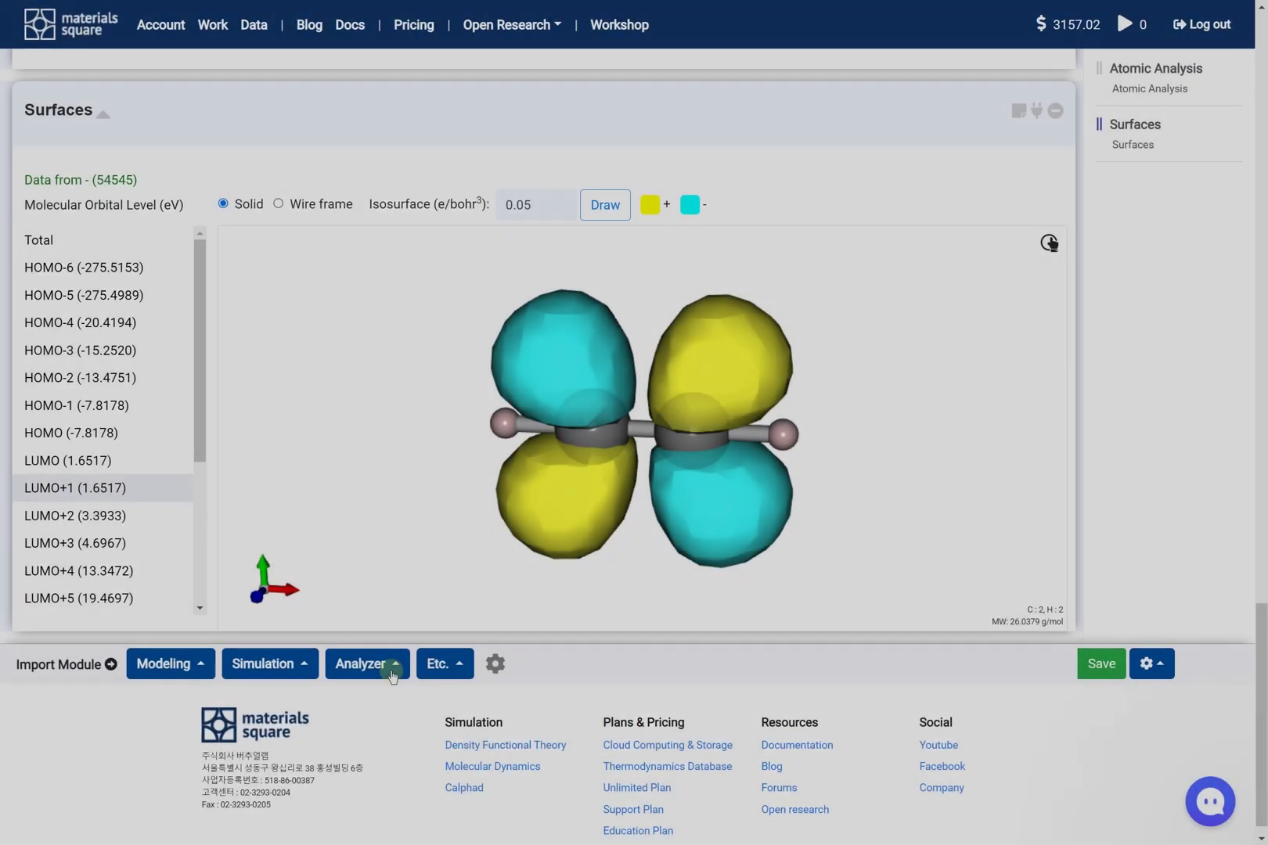
Add a GAMESS Density of States analysis linked to GAMESS, and hide the Acetylene DOS spectrum curve
click(389, 670)
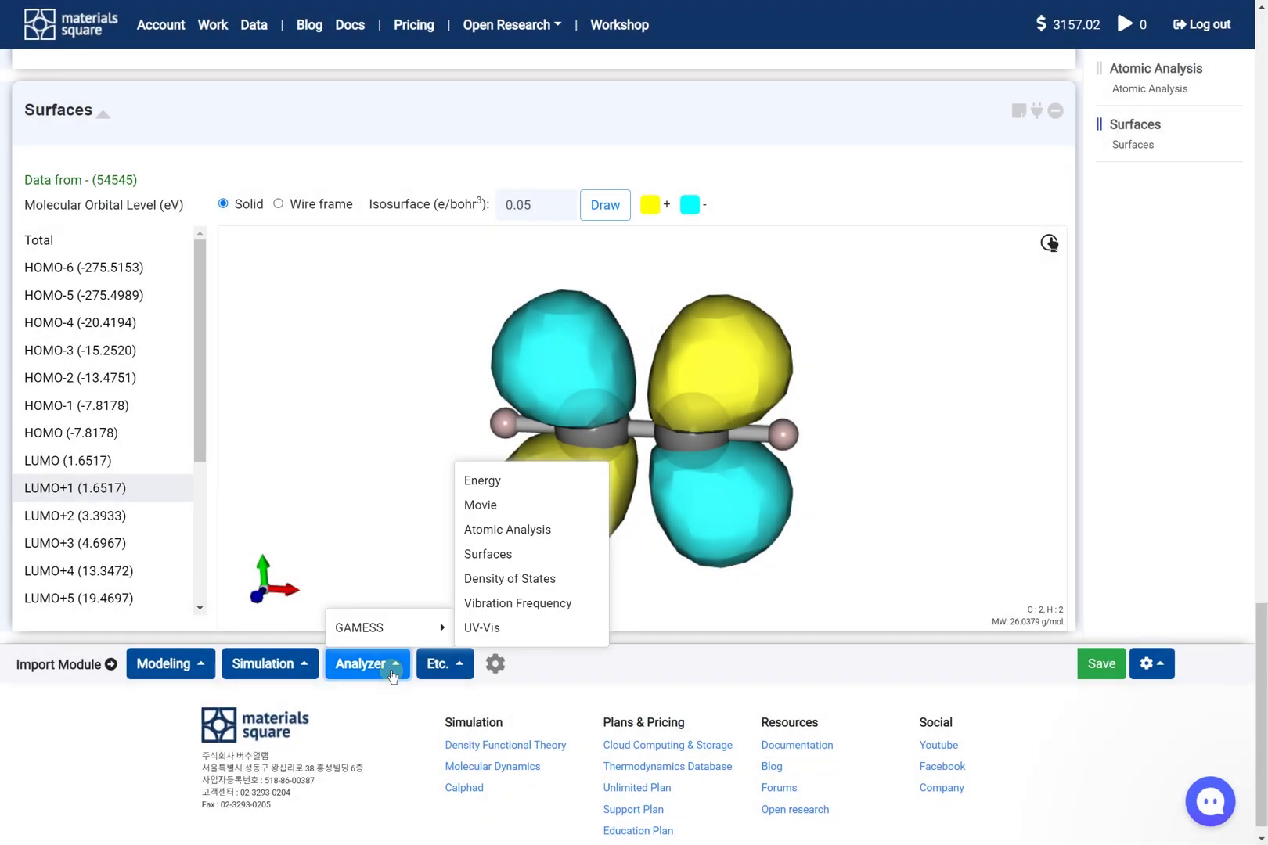
click(567, 579)
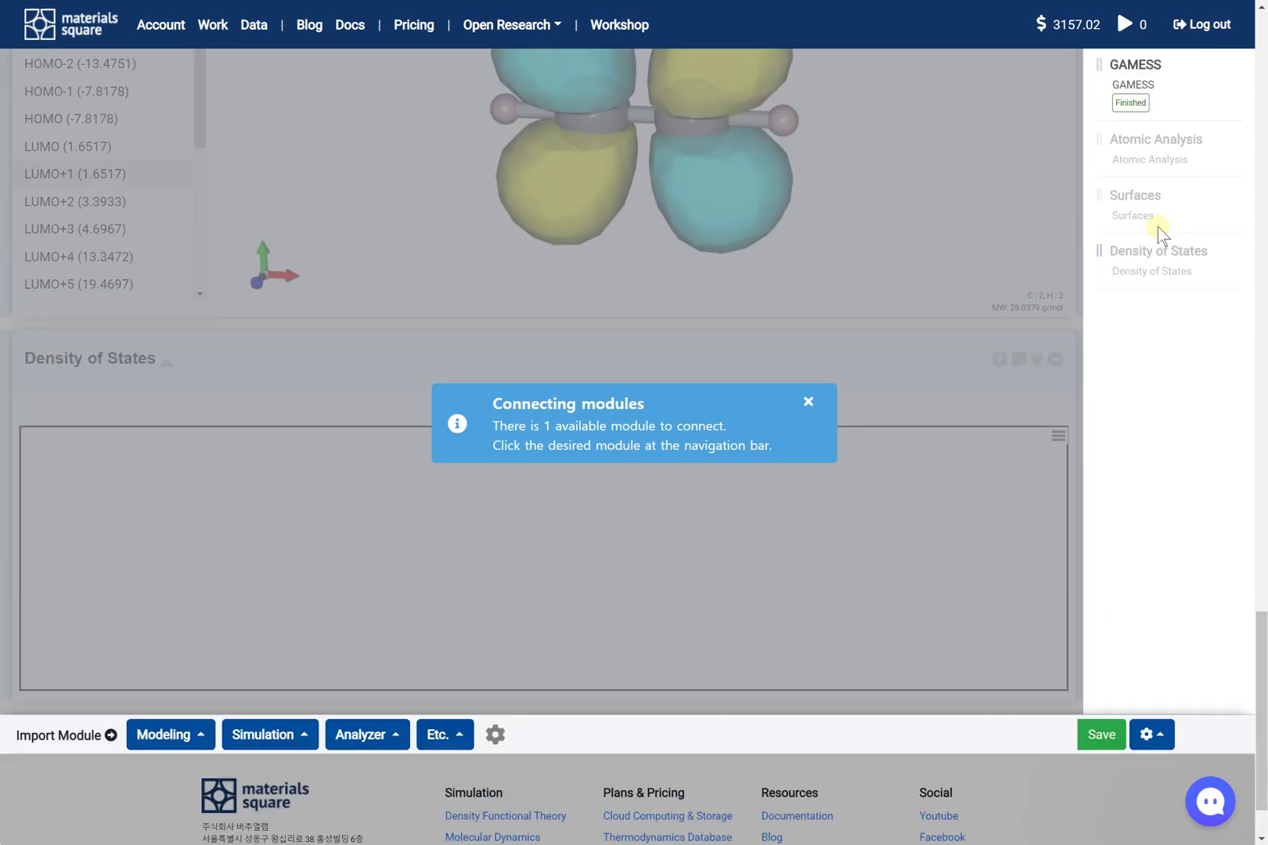
click(1182, 86)
click(1193, 164)
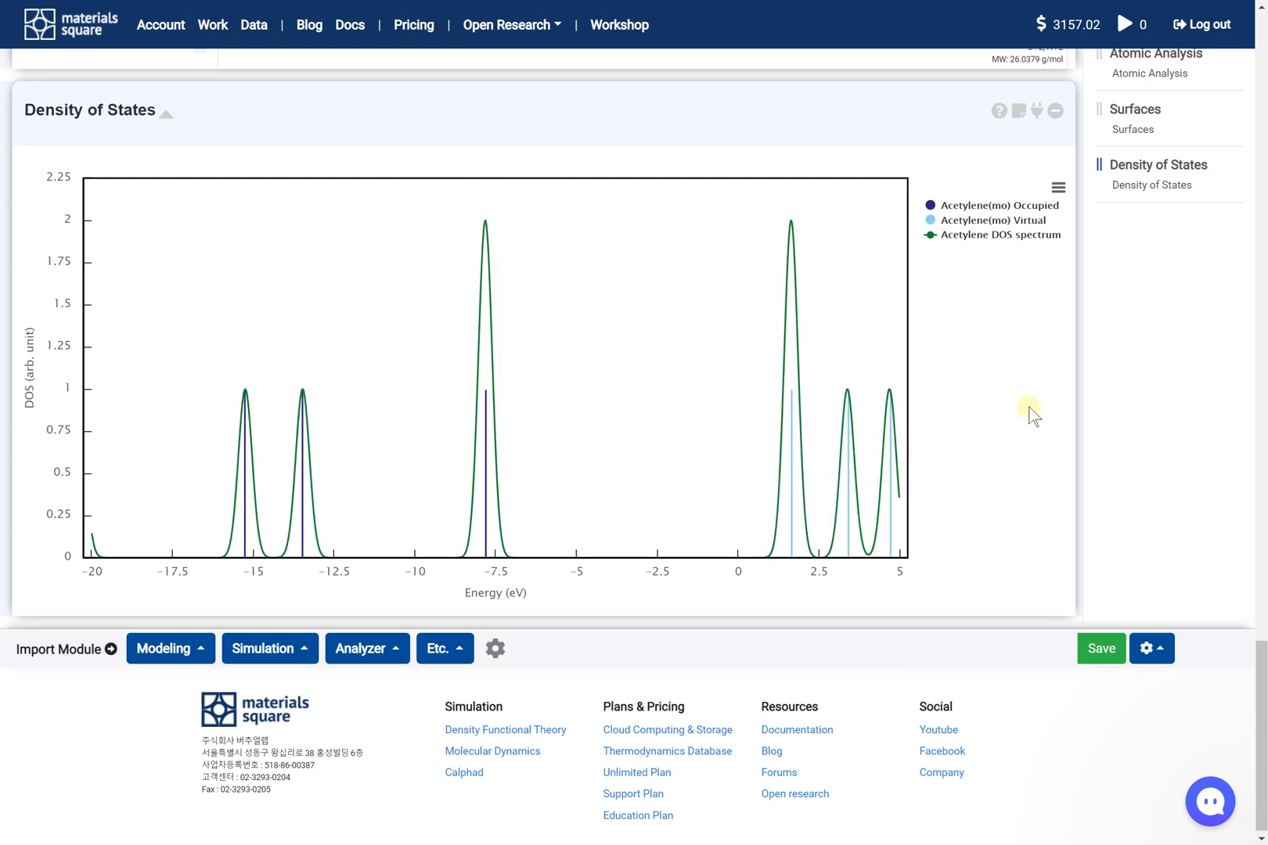
click(995, 237)
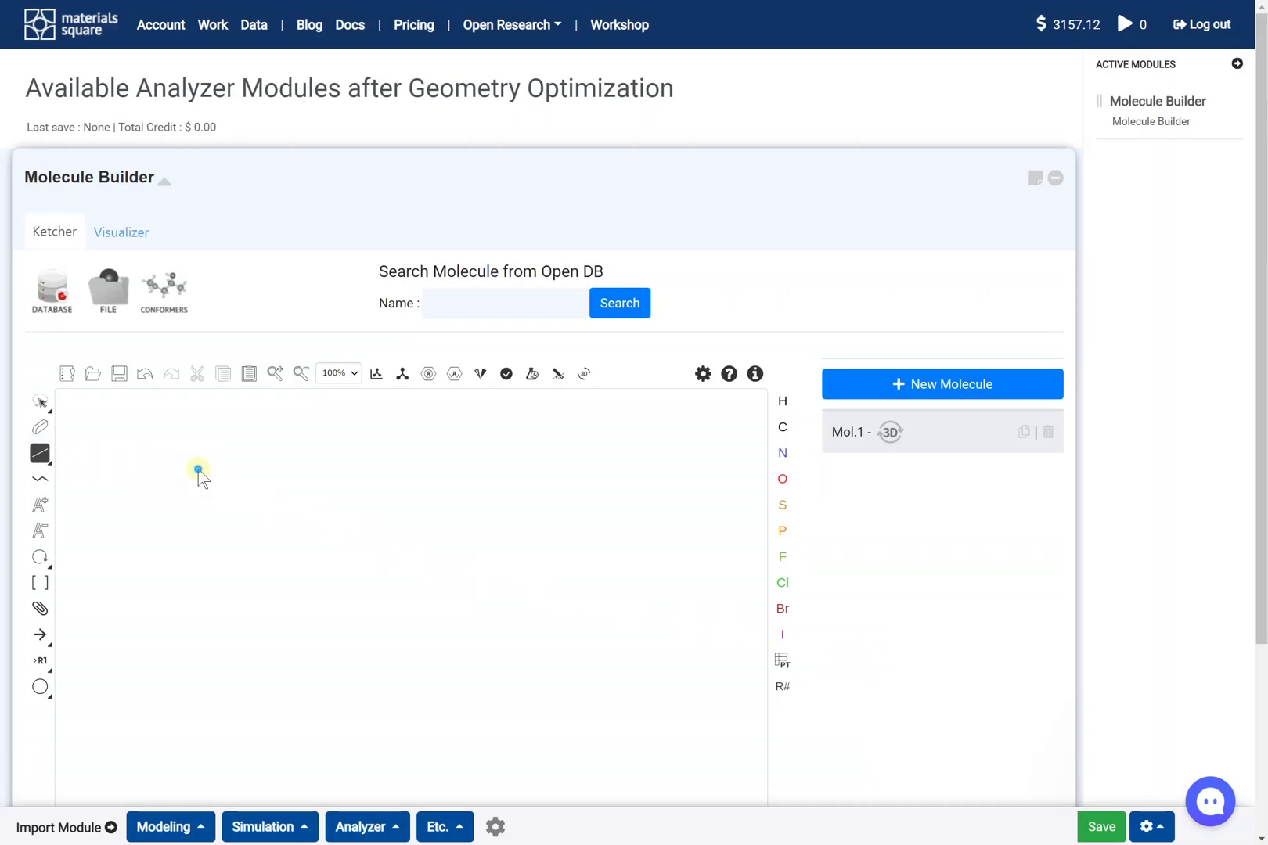
Draw a C≡C triple bond in Ketcher, convert Mol.1 to 3D, and view it as ball-and-stick
click(198, 472)
click(198, 472)
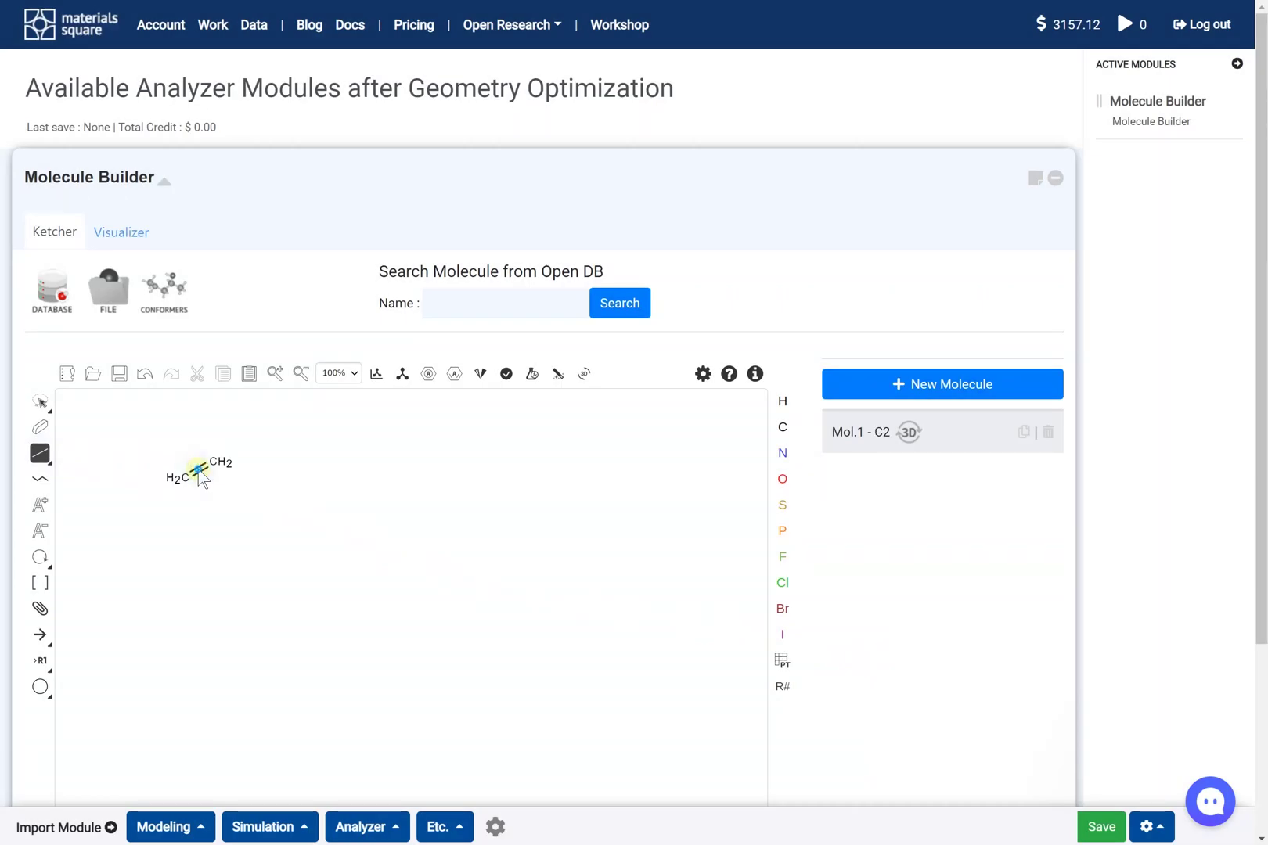
click(198, 471)
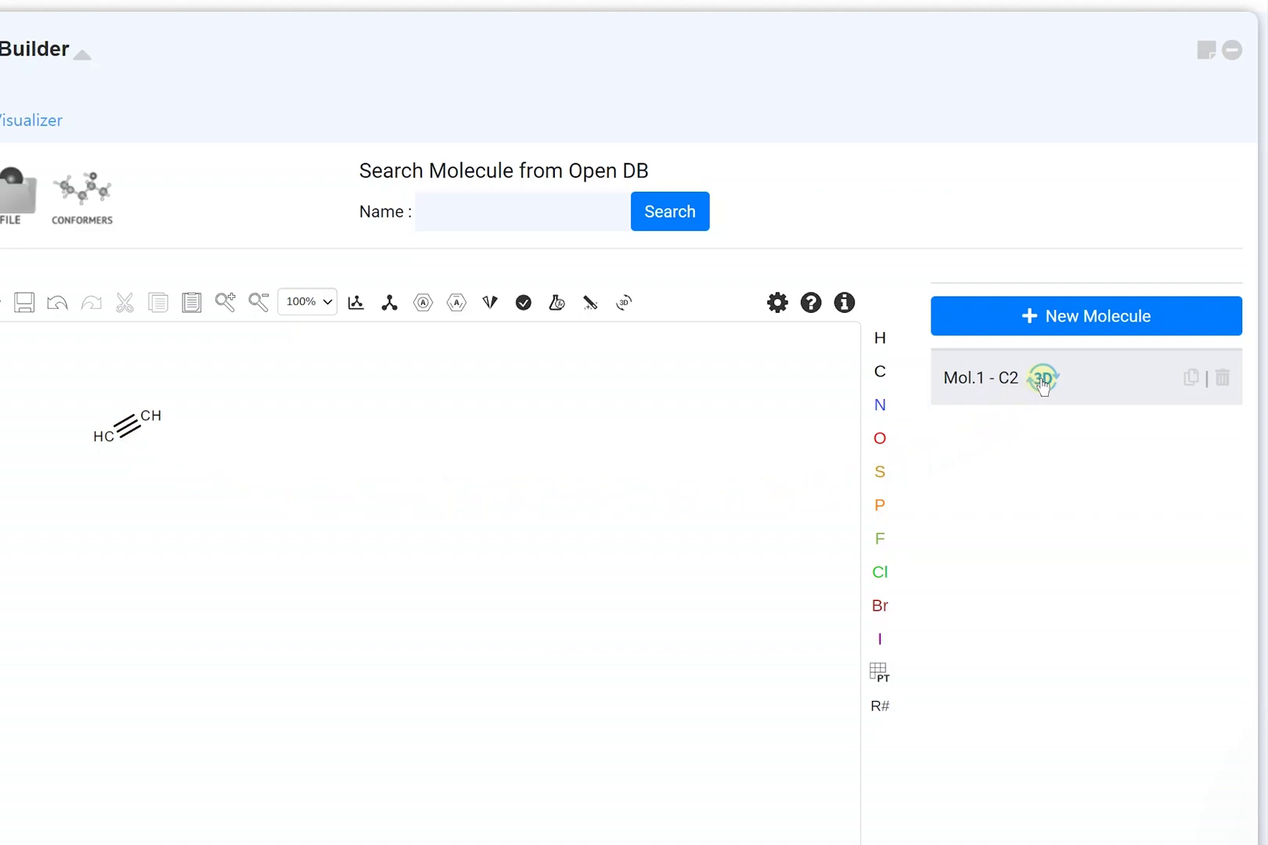
click(1041, 380)
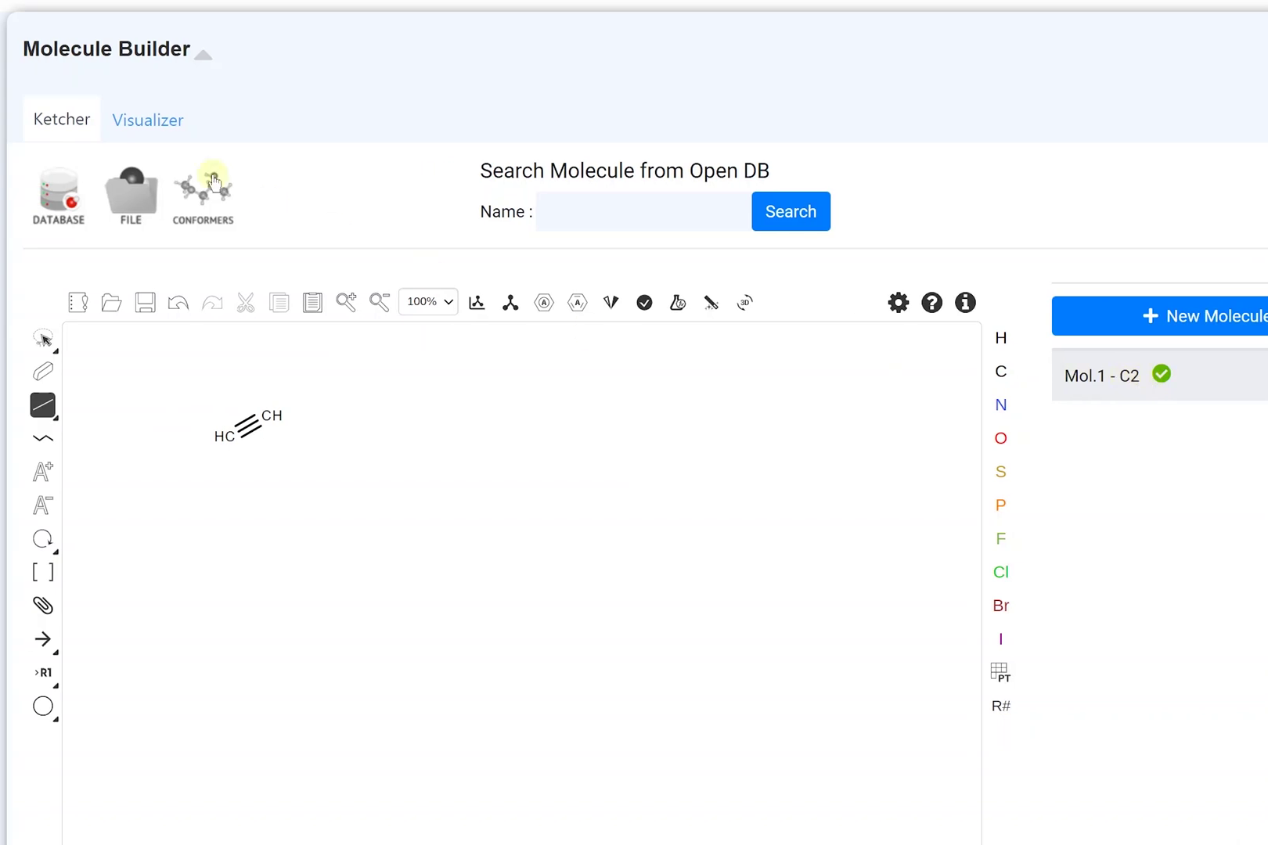
click(148, 119)
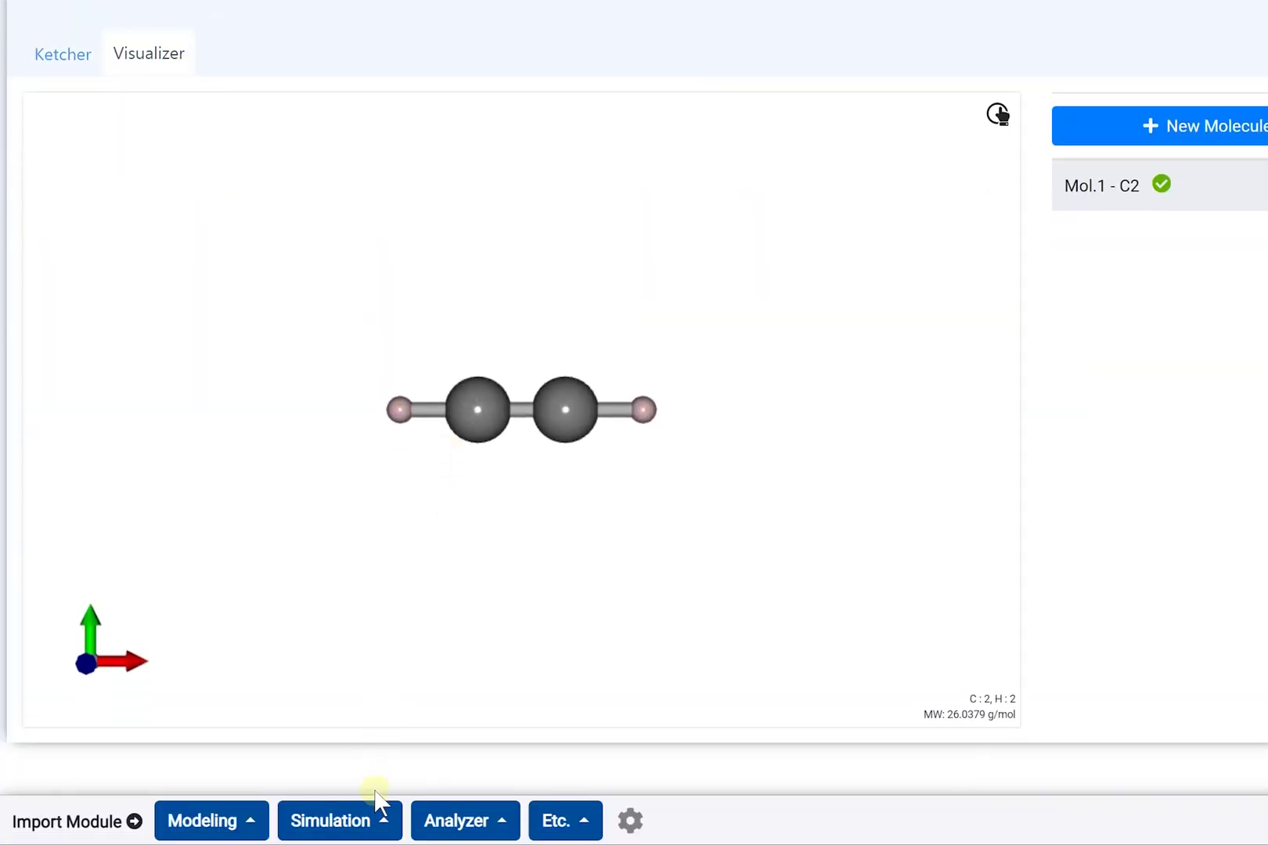
Add a GAMESS simulation module connected to the Molecule Builder
click(376, 827)
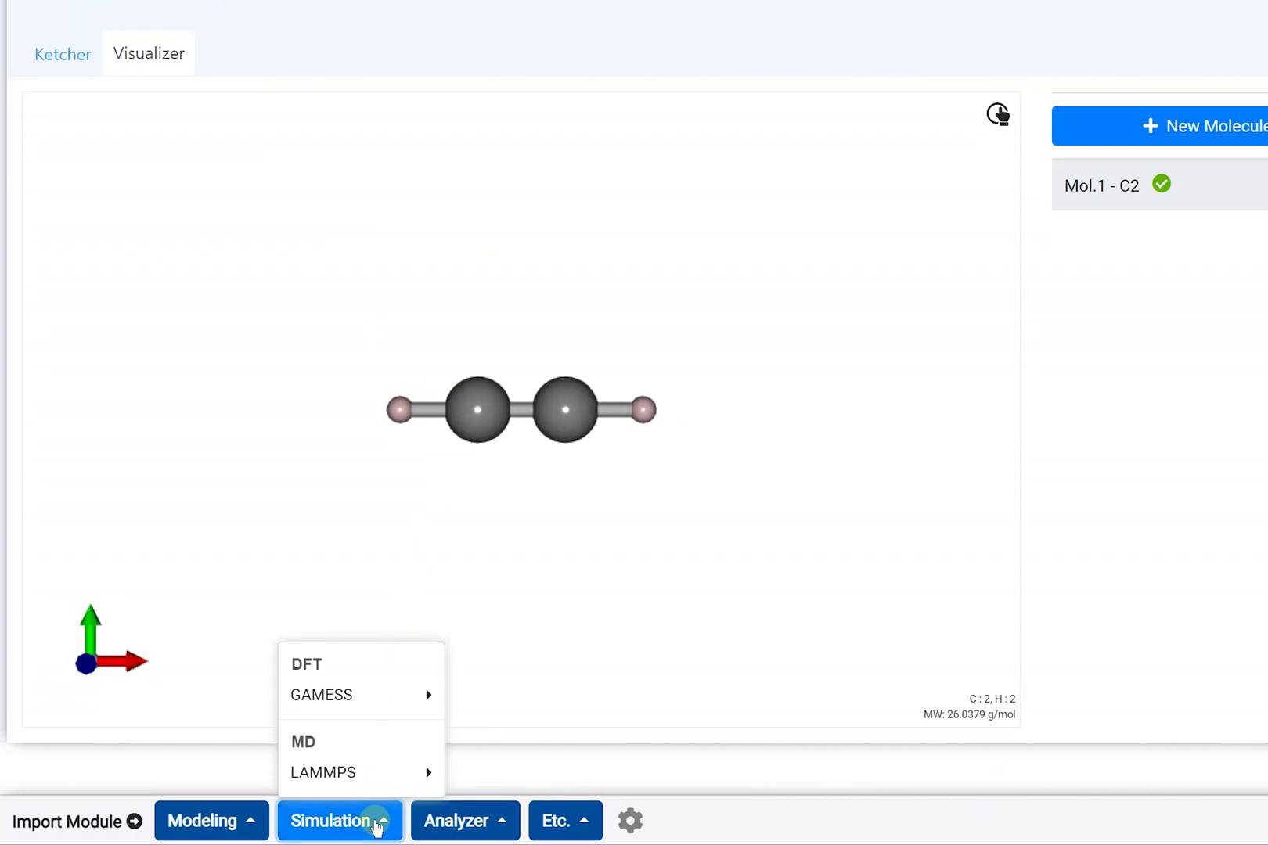
mouse_move(401, 700)
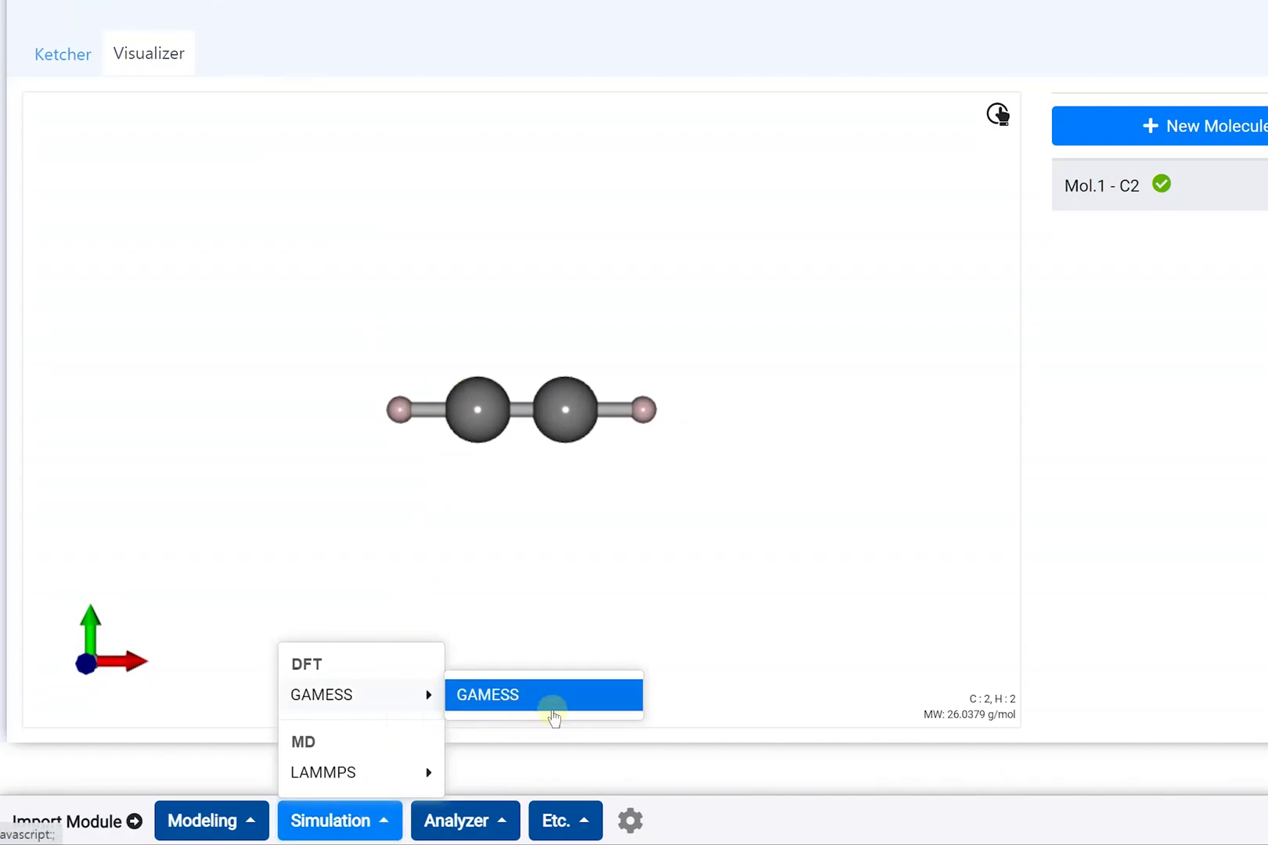
click(554, 714)
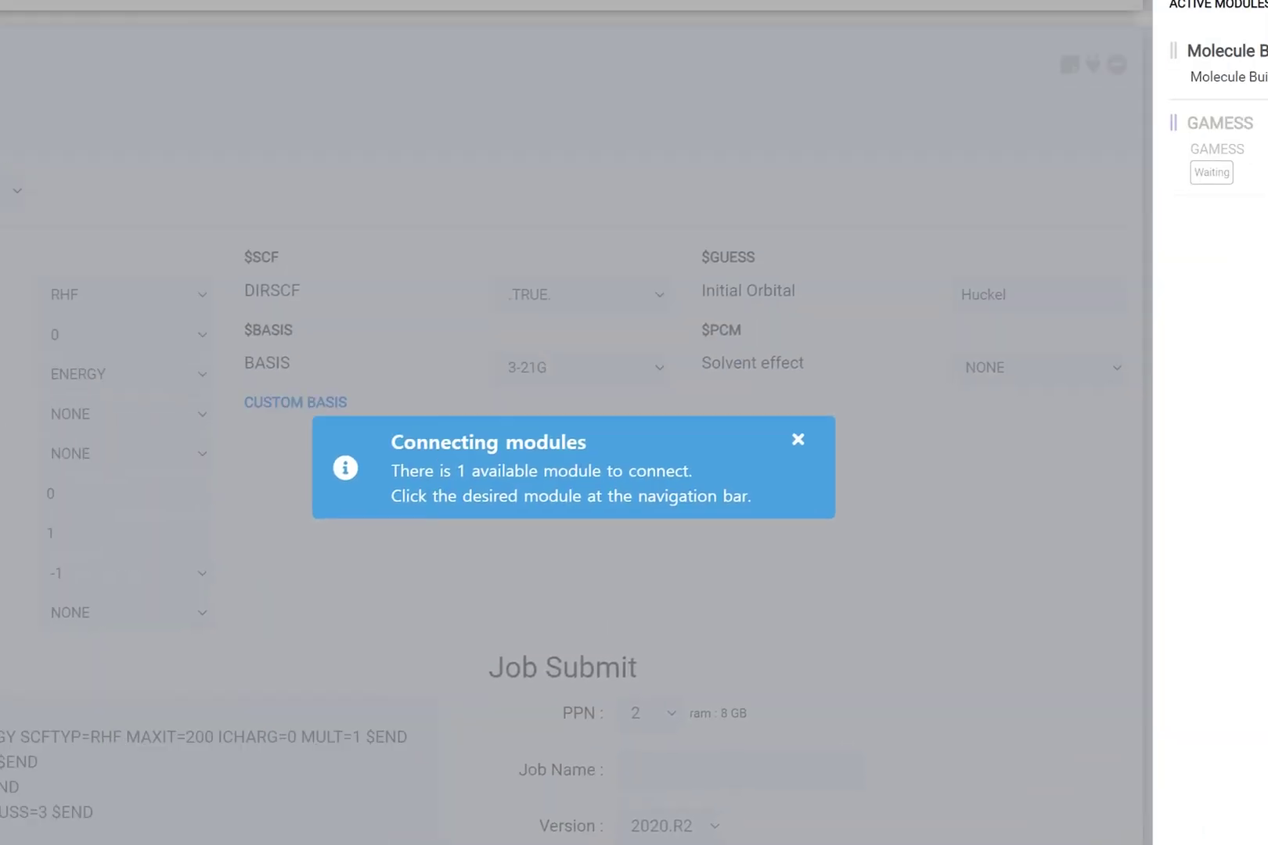
click(1221, 78)
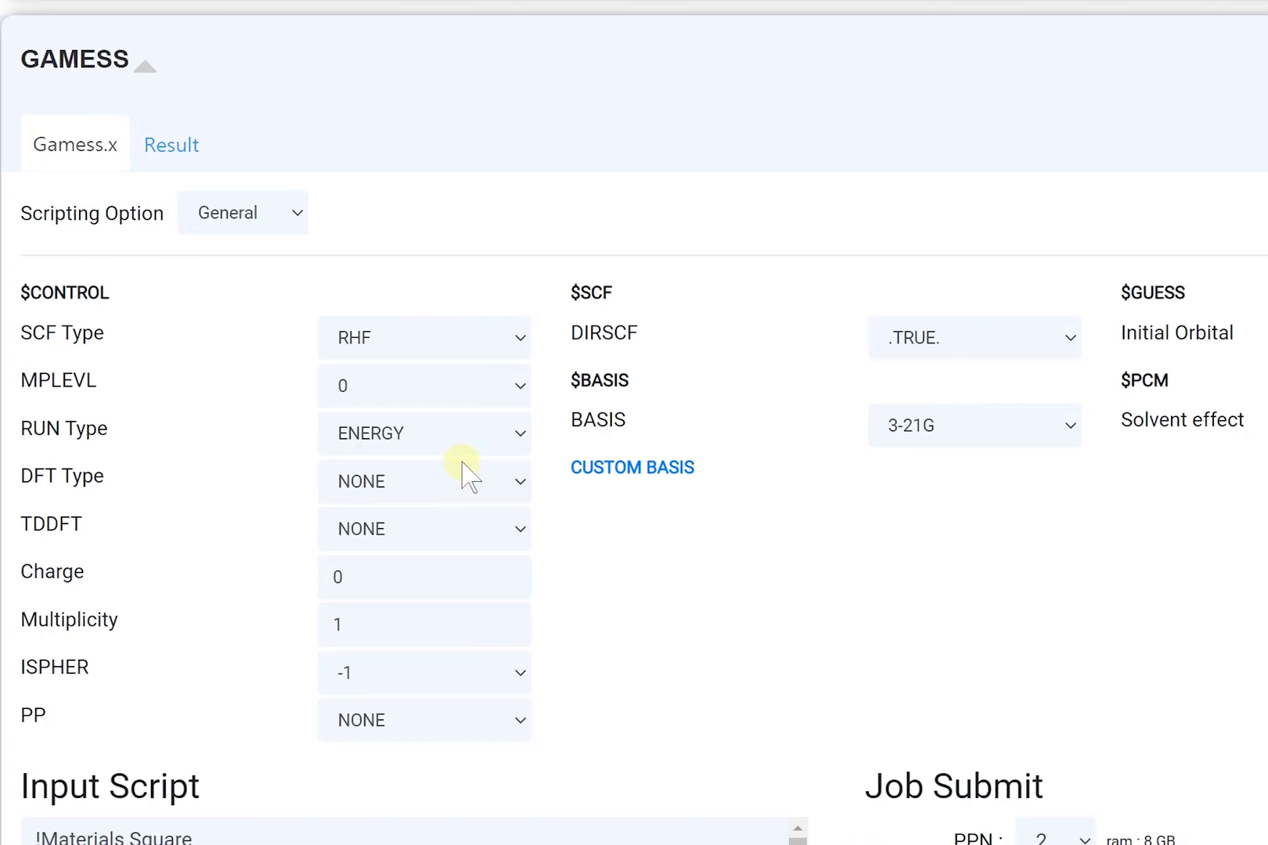
Set RUN Type to OPTIMIZE, DFT Type to B3LYP, and keep the 3-21G basis
click(457, 447)
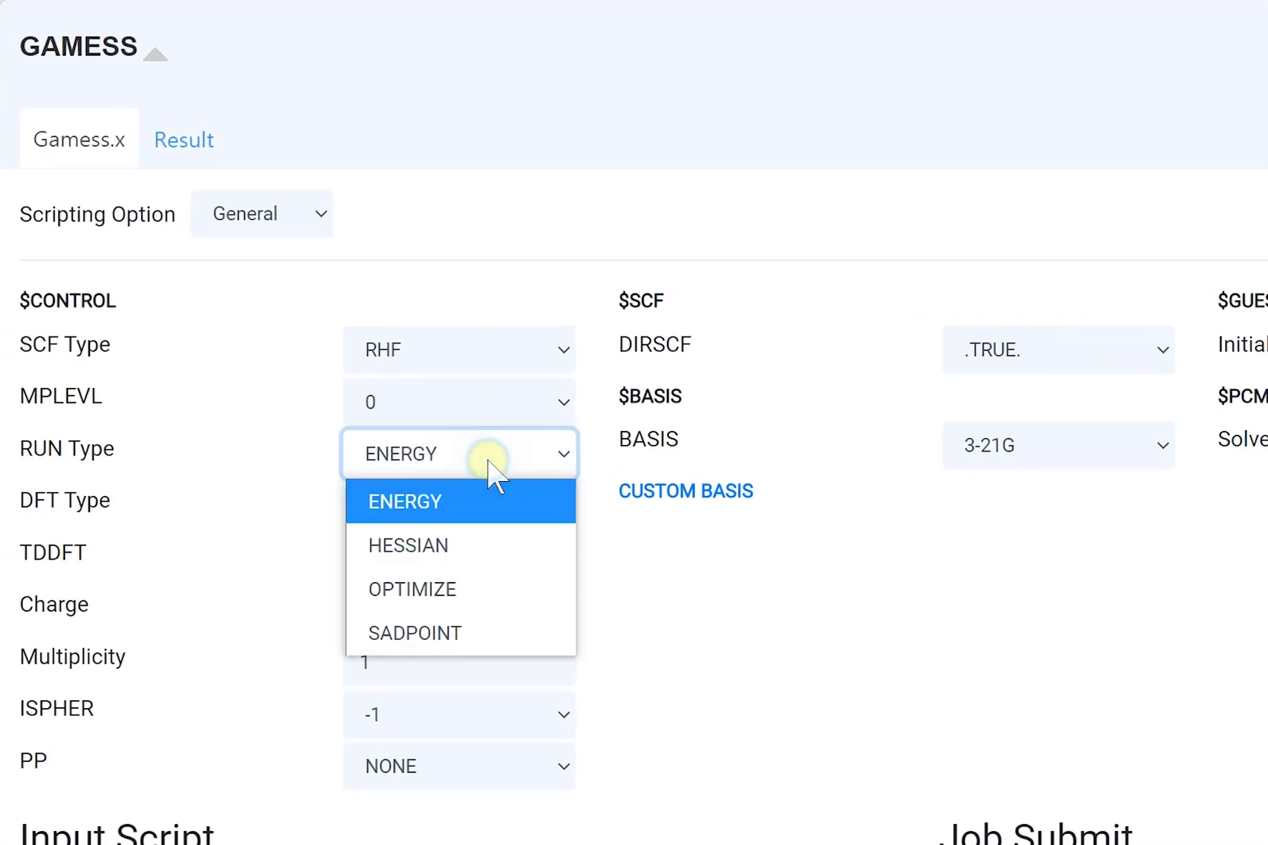
click(466, 596)
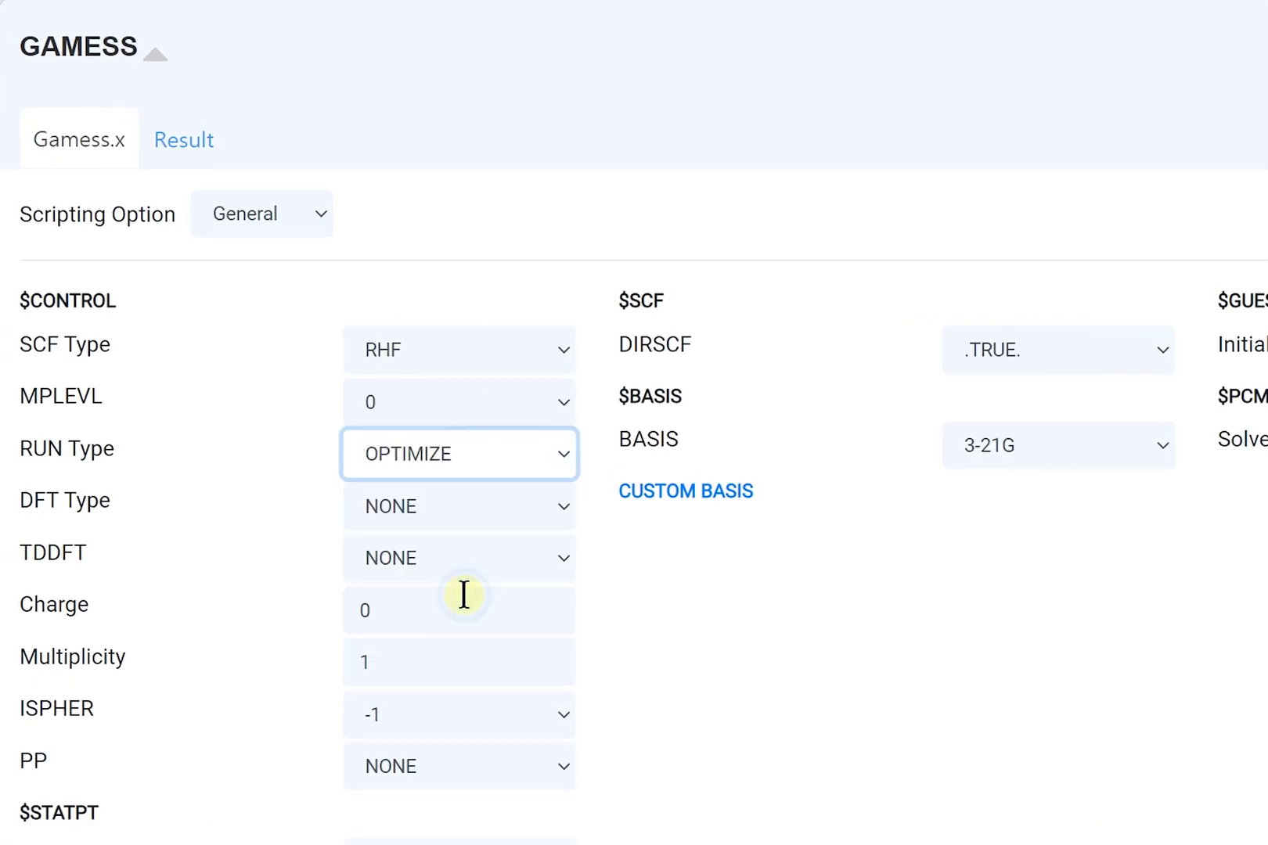
click(471, 510)
click(473, 639)
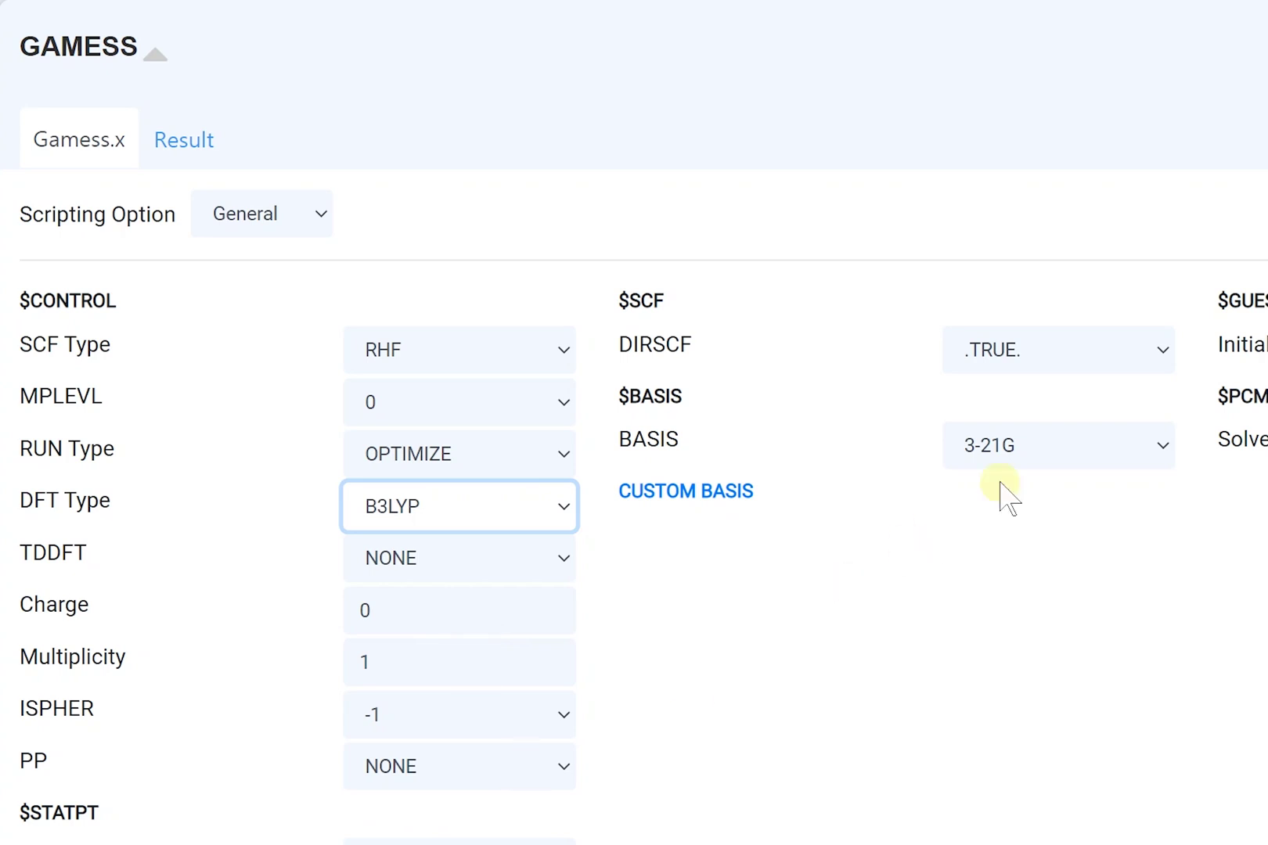
click(1041, 460)
click(1028, 624)
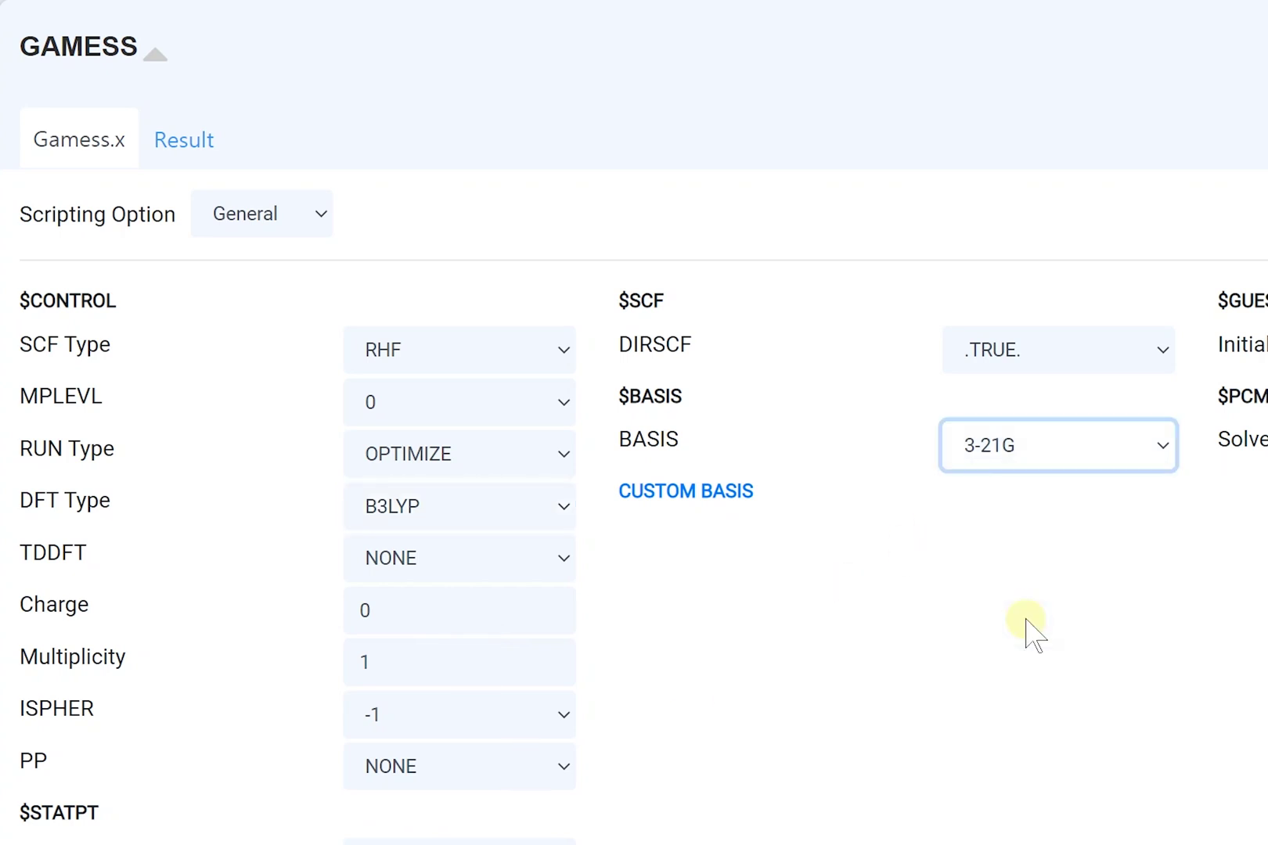
scroll(1033, 634, down, 2)
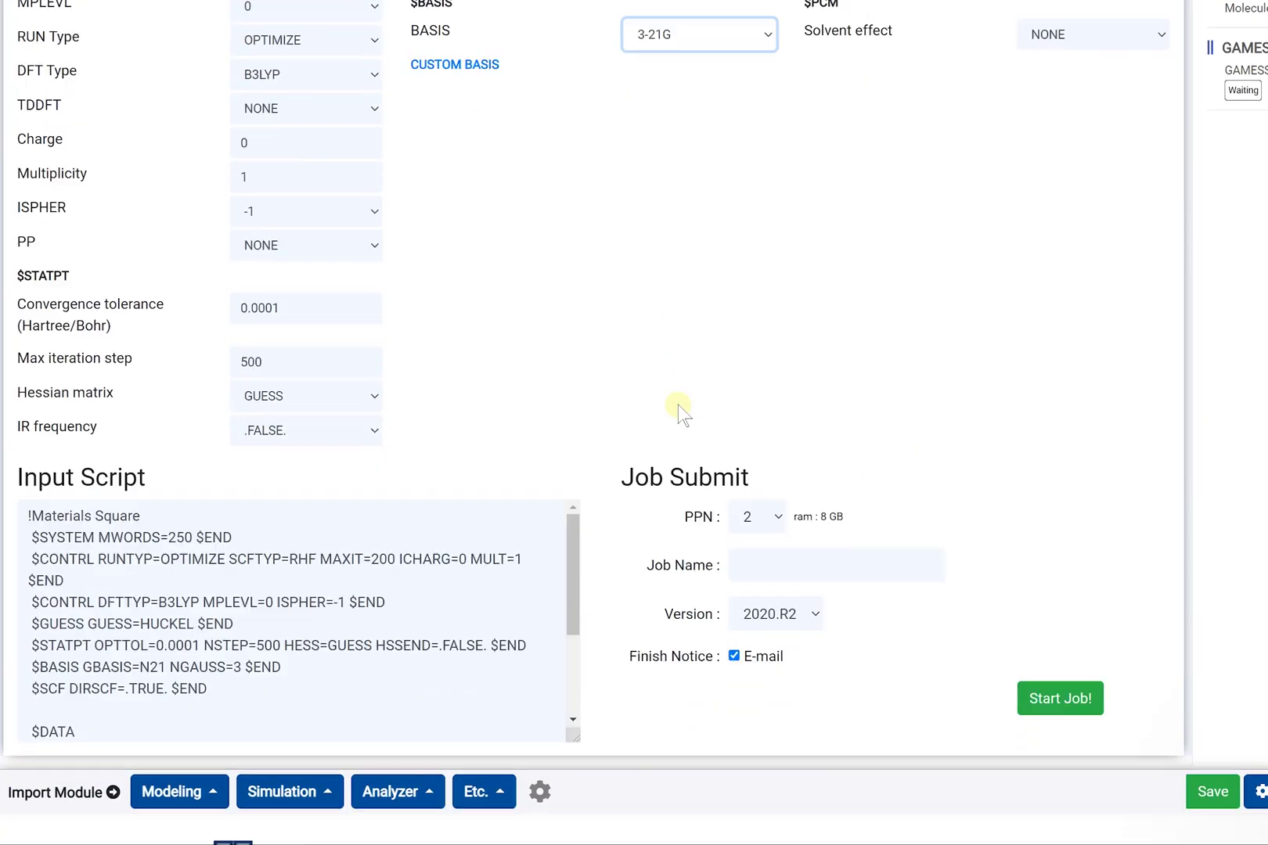
Submit the GAMESS job named 'Acetylene' on 24 processors
click(743, 565)
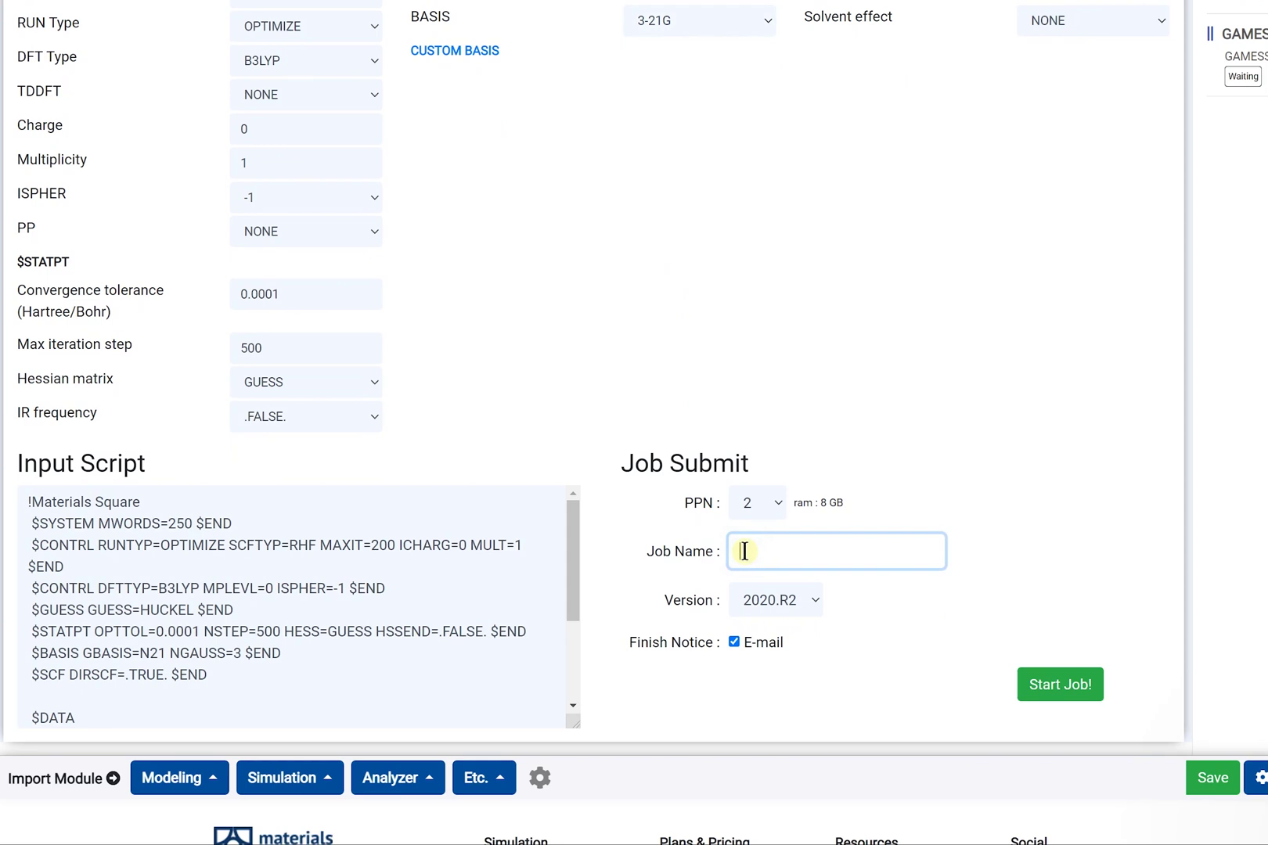
text(Acetylene)
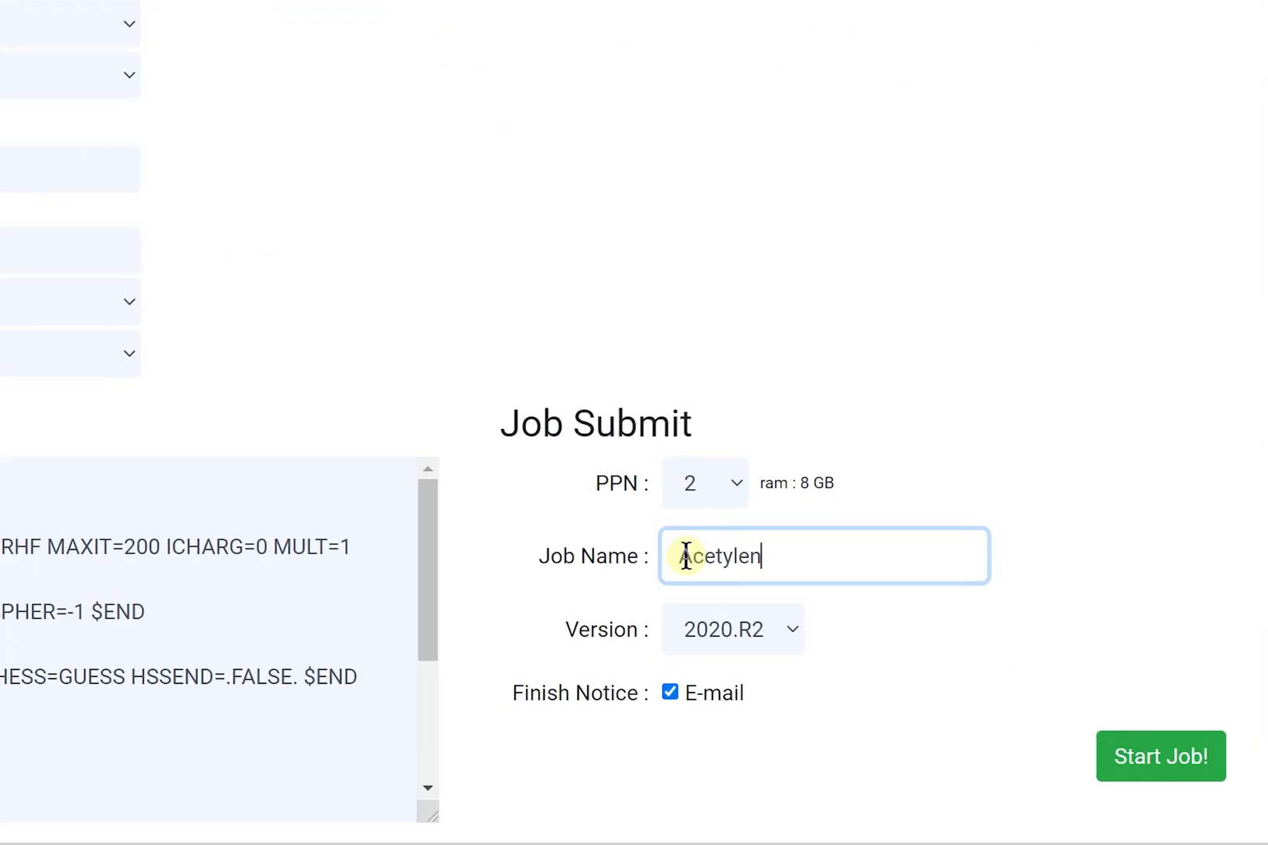
click(725, 491)
click(728, 690)
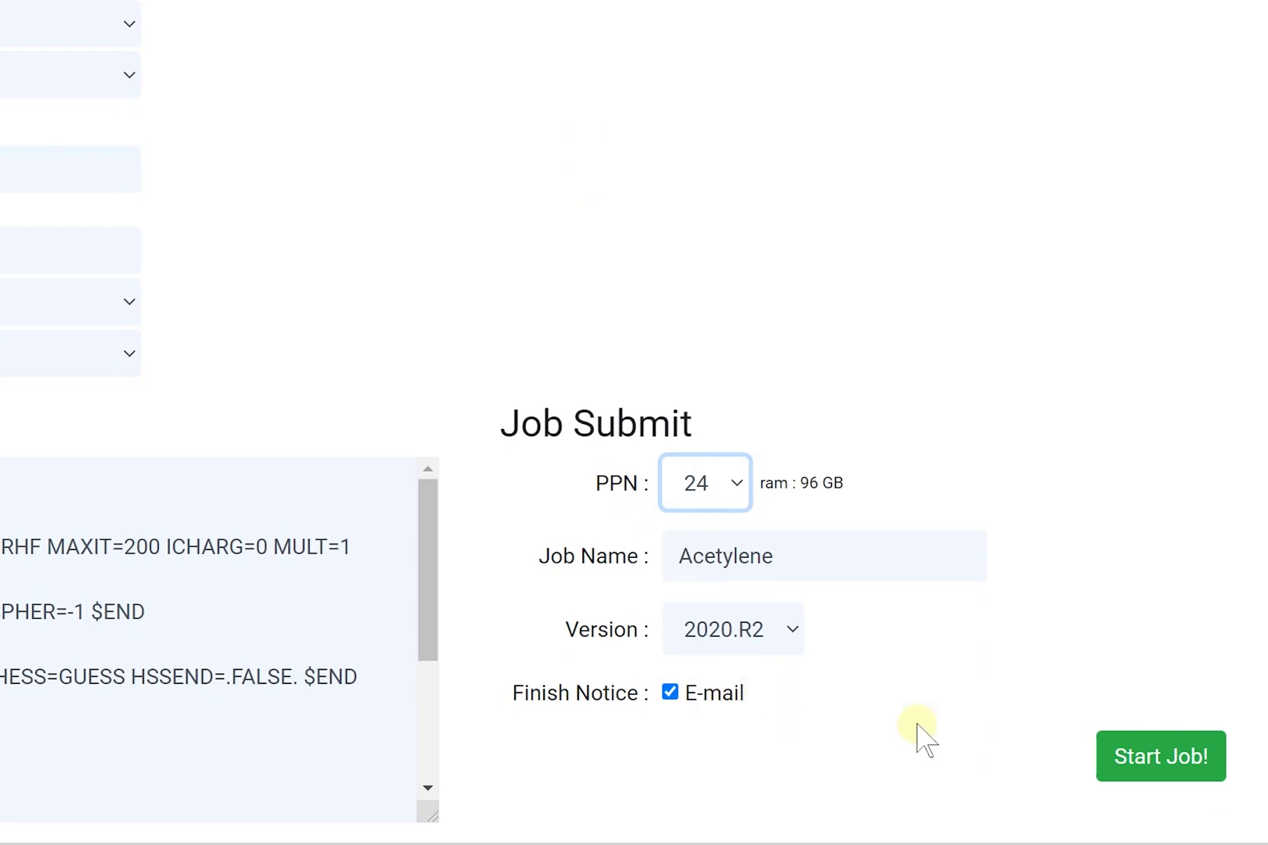
click(1171, 774)
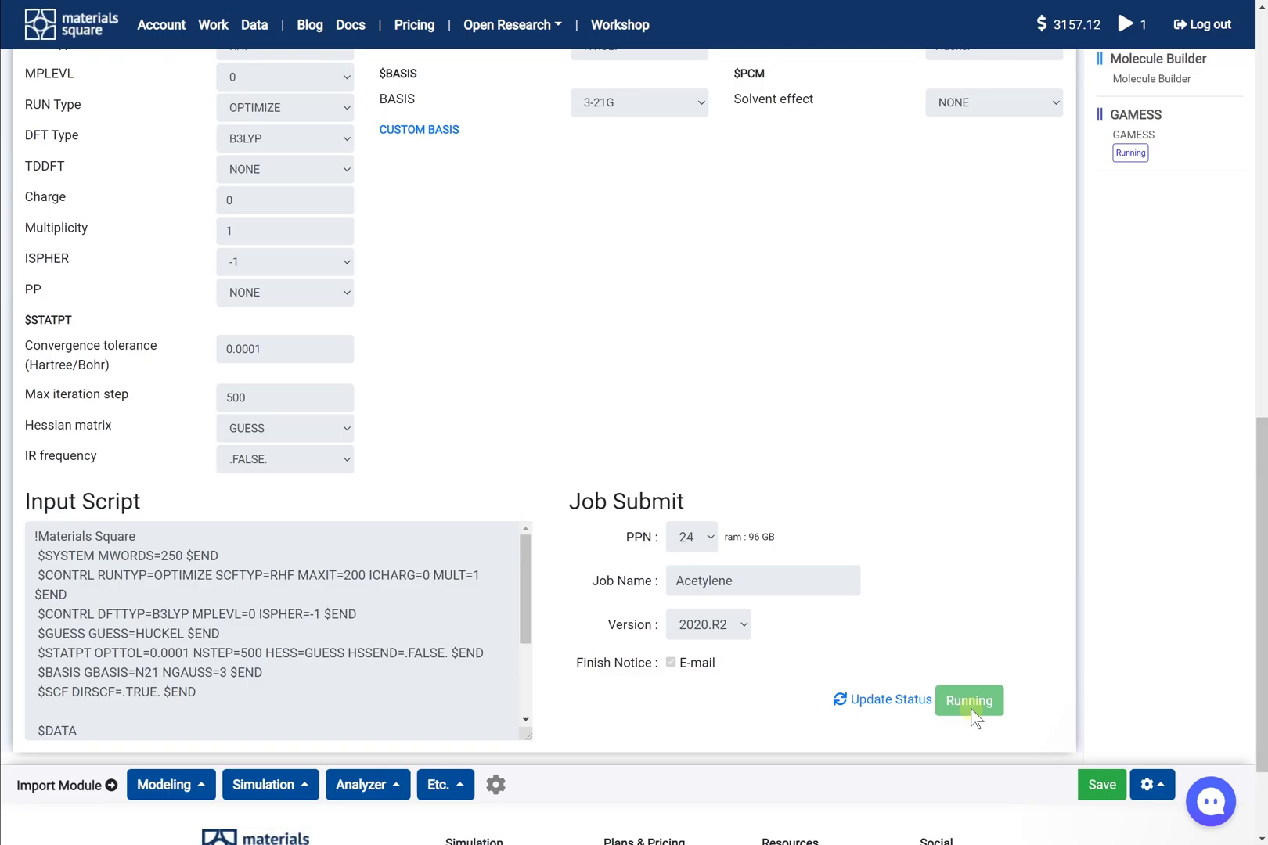
Check the job list and refresh the Acetylene job's status to Finished
click(1134, 28)
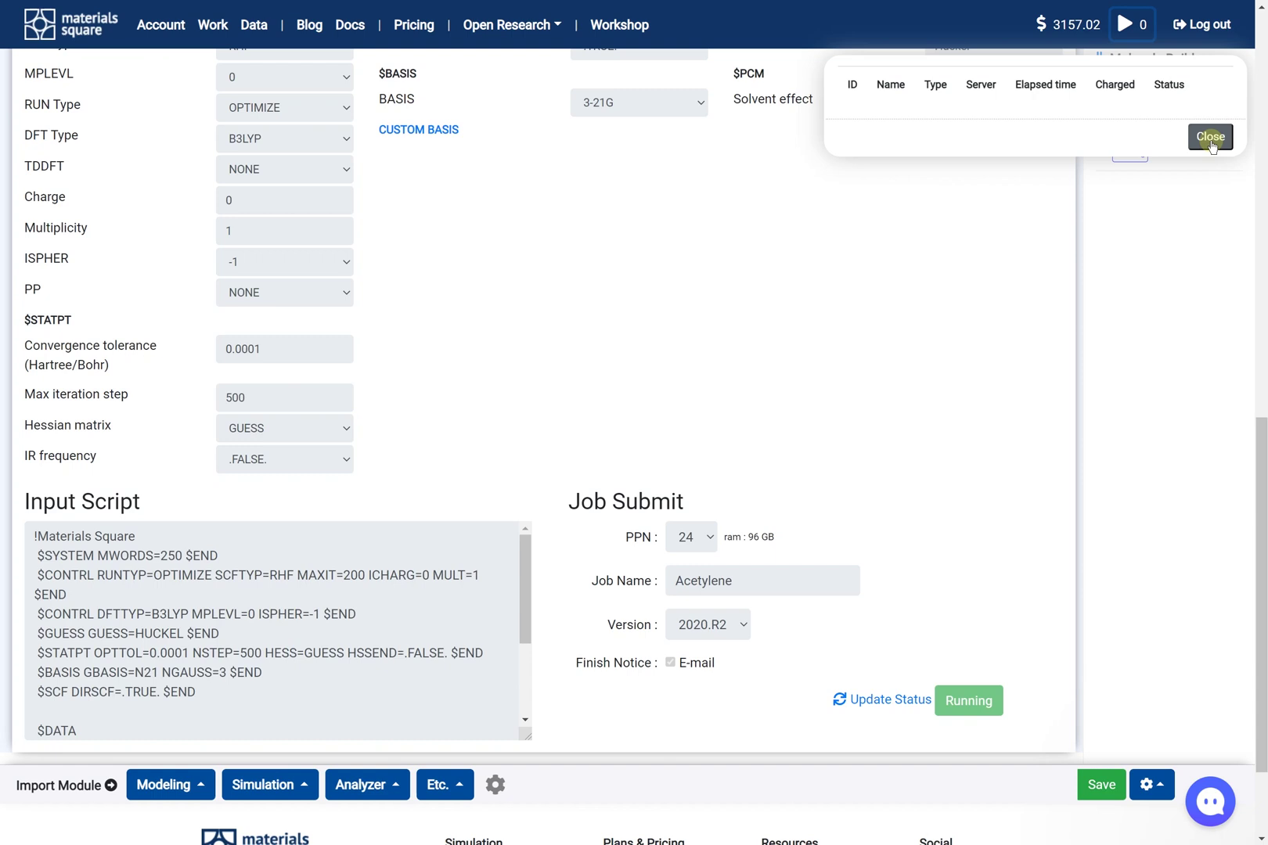
click(1210, 137)
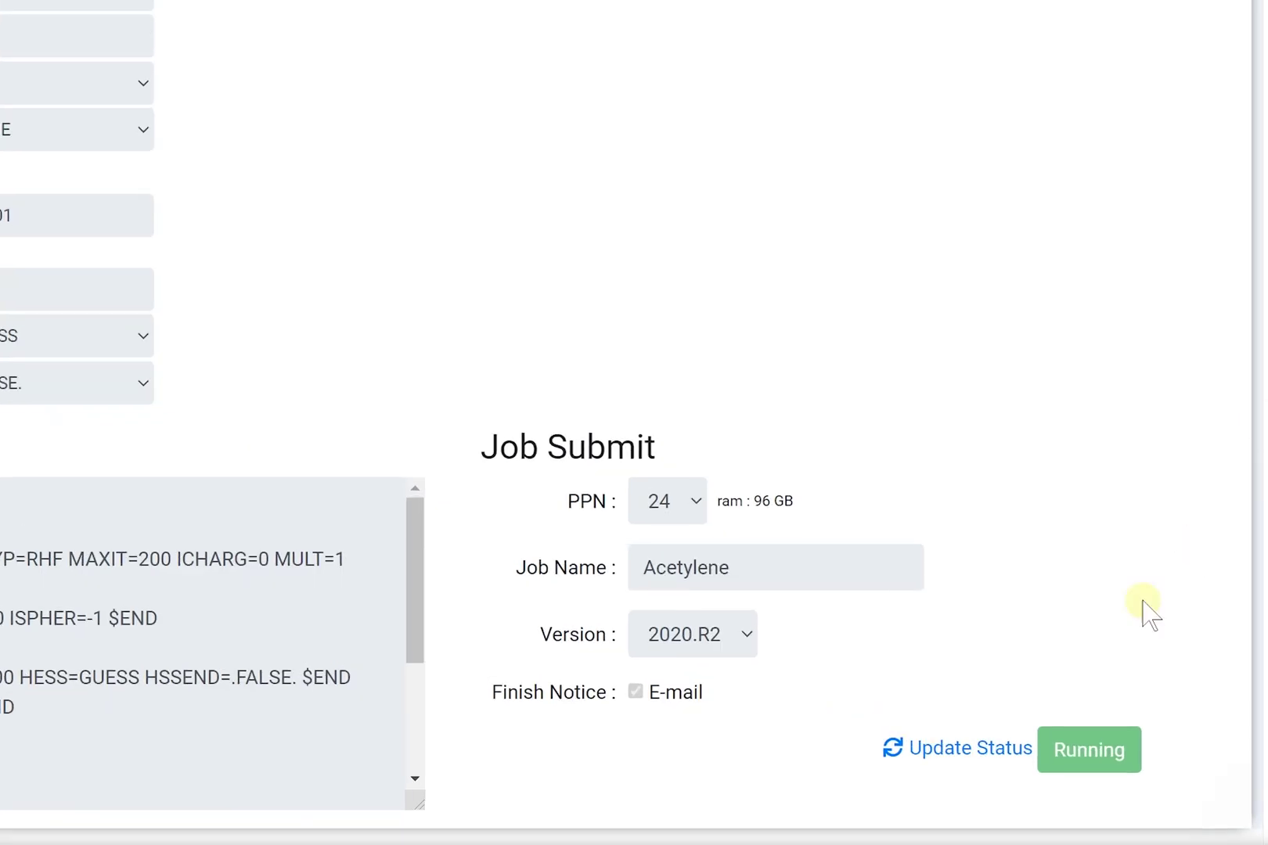
click(968, 751)
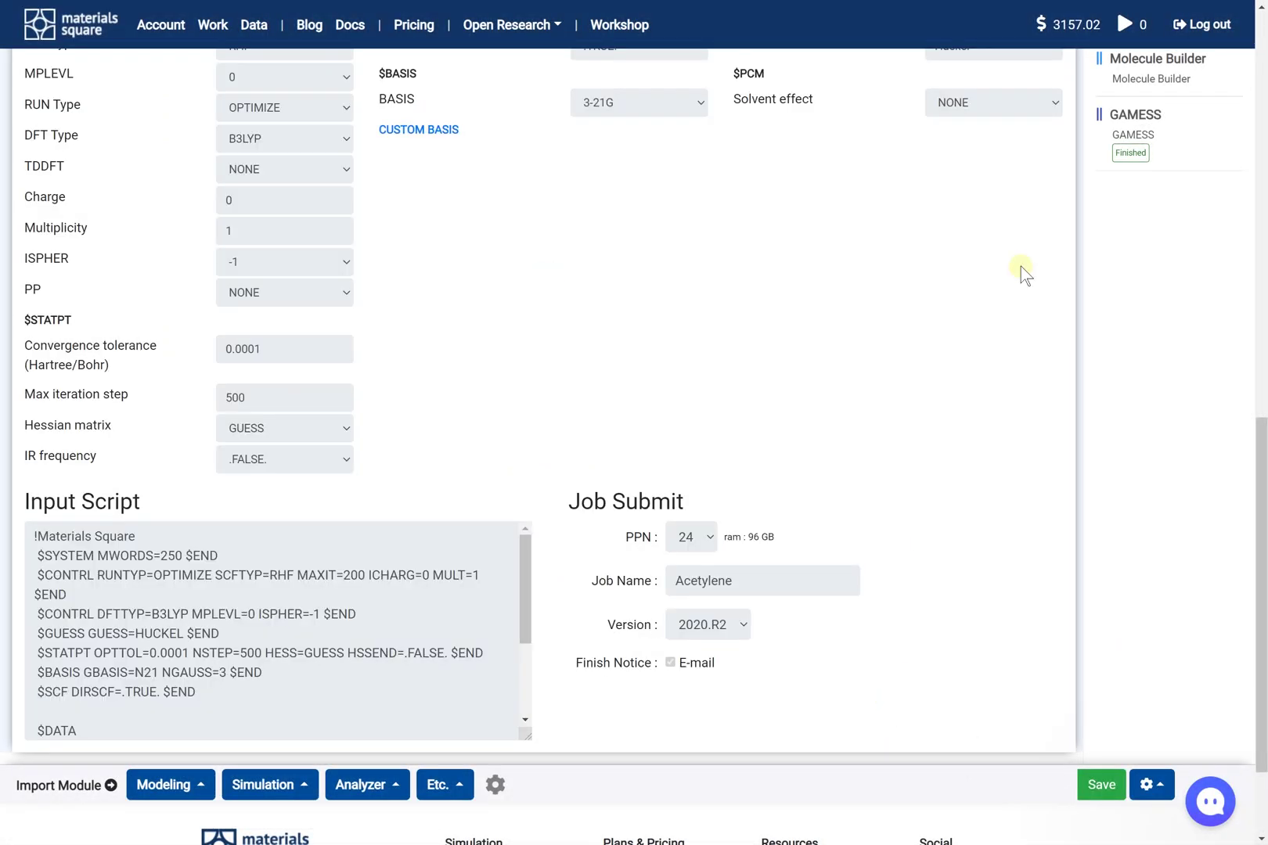
Add an Atomic Analysis module fed by the finished GAMESS job, showing Mulliken and Lowdin charges
click(1135, 159)
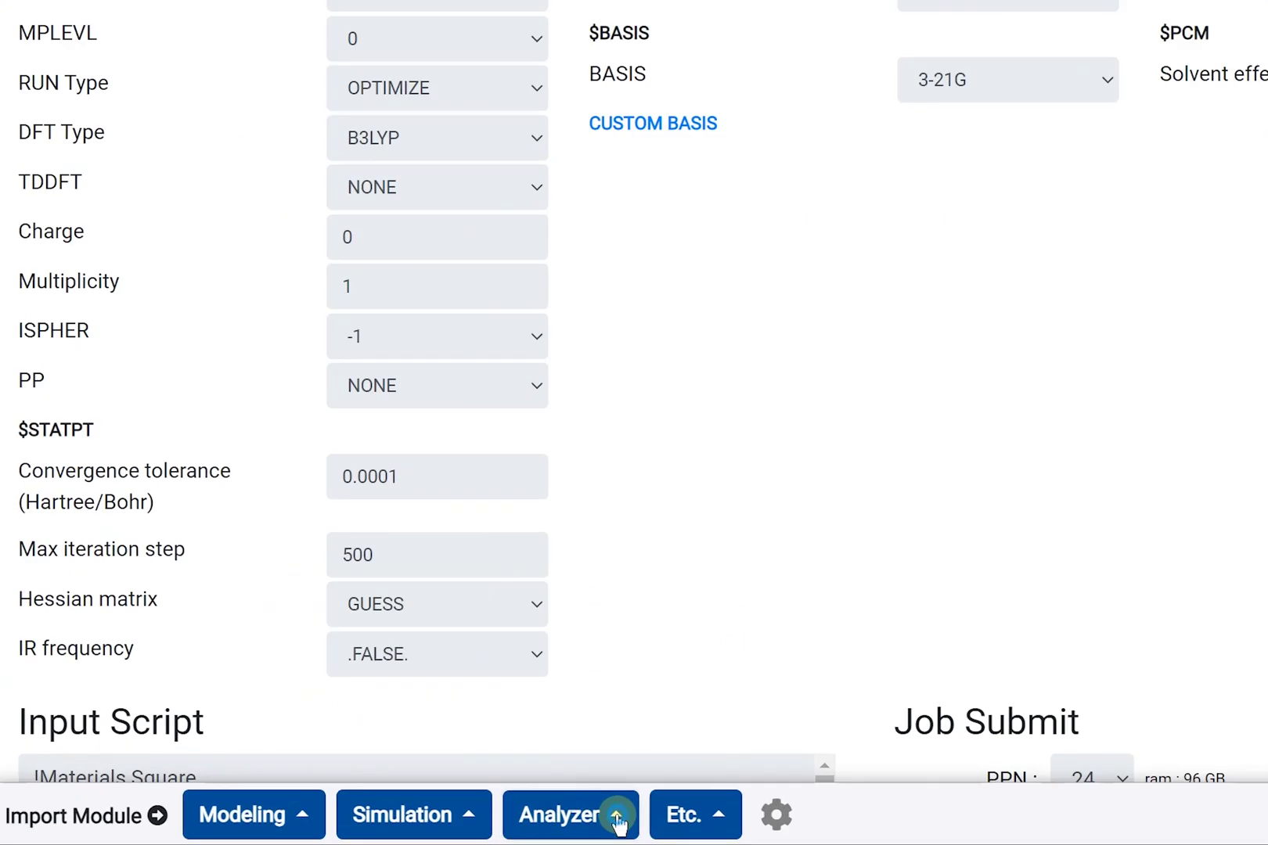
click(618, 822)
mouse_move(640, 771)
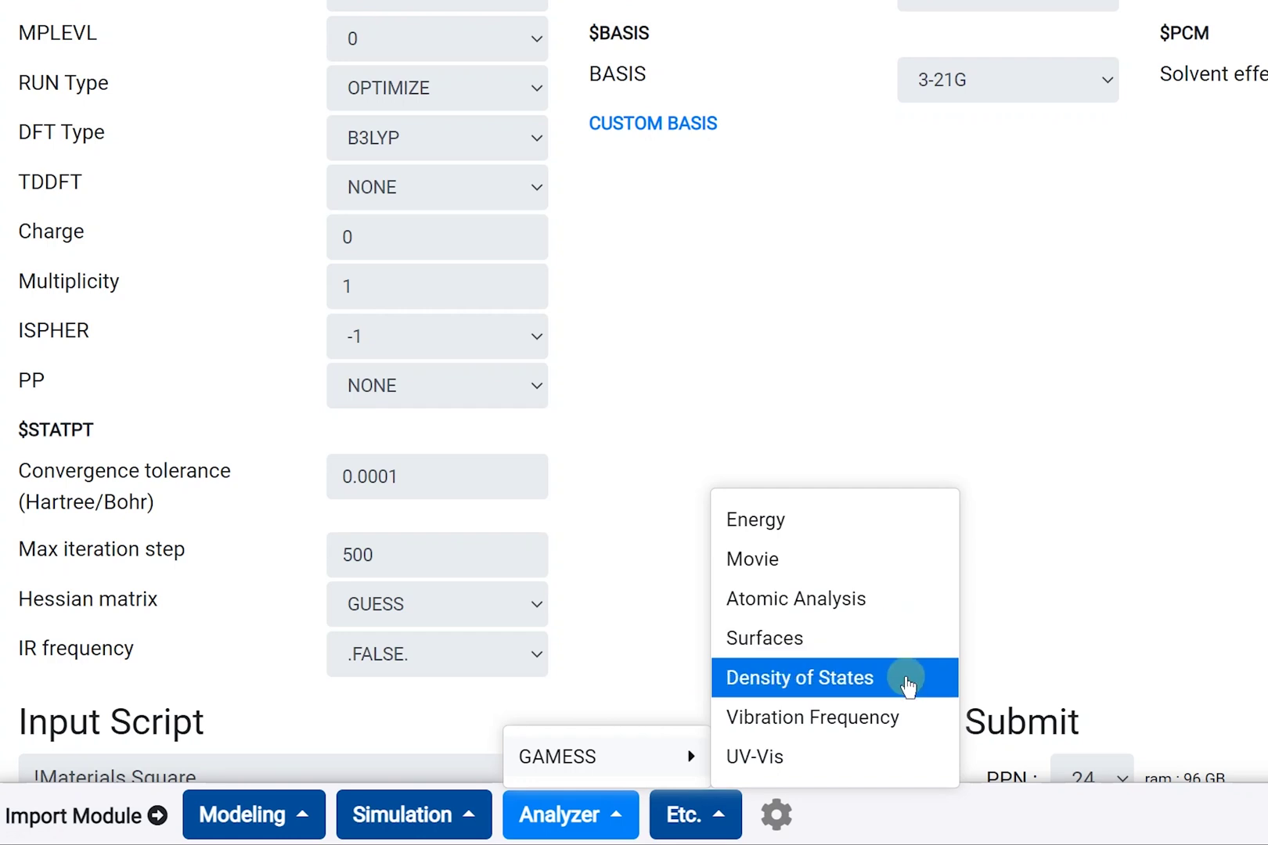
click(921, 610)
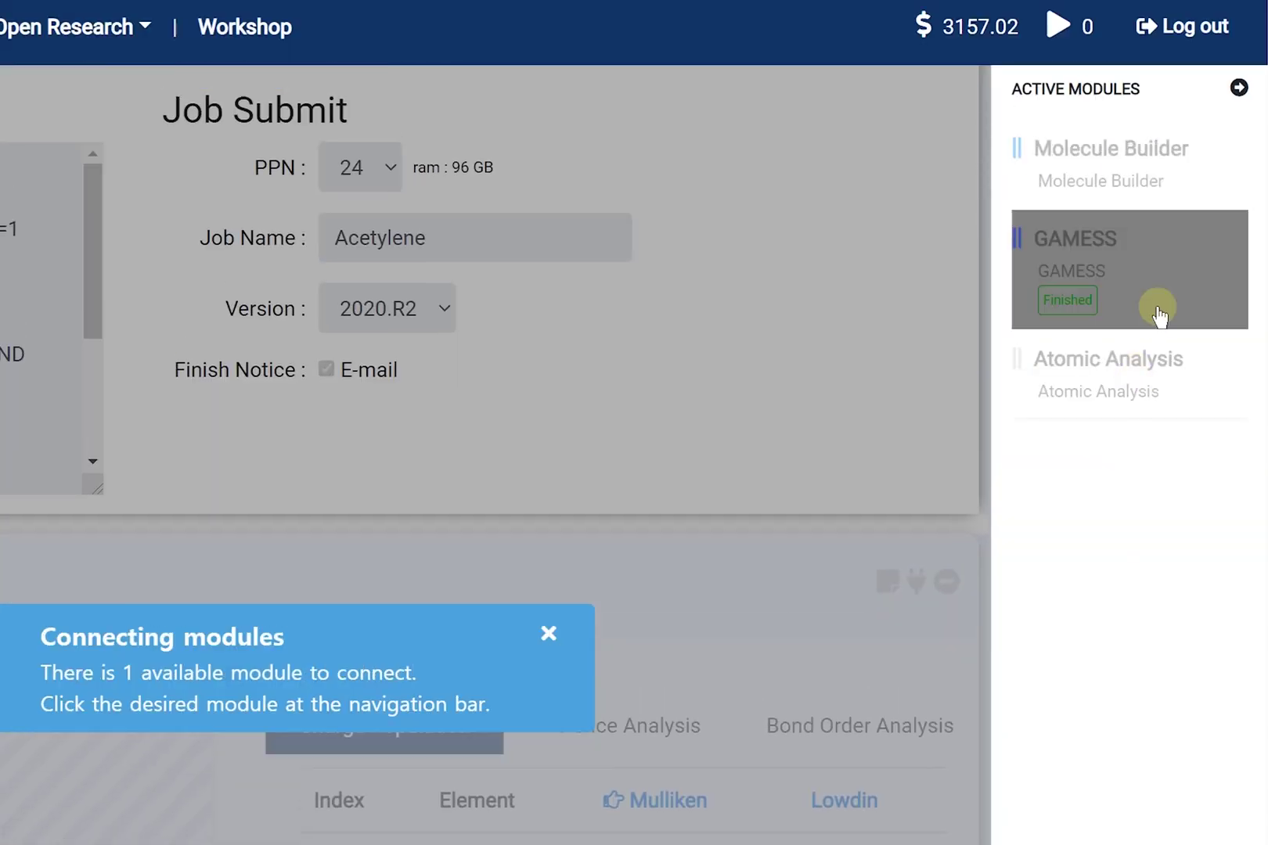
click(1240, 257)
click(1159, 313)
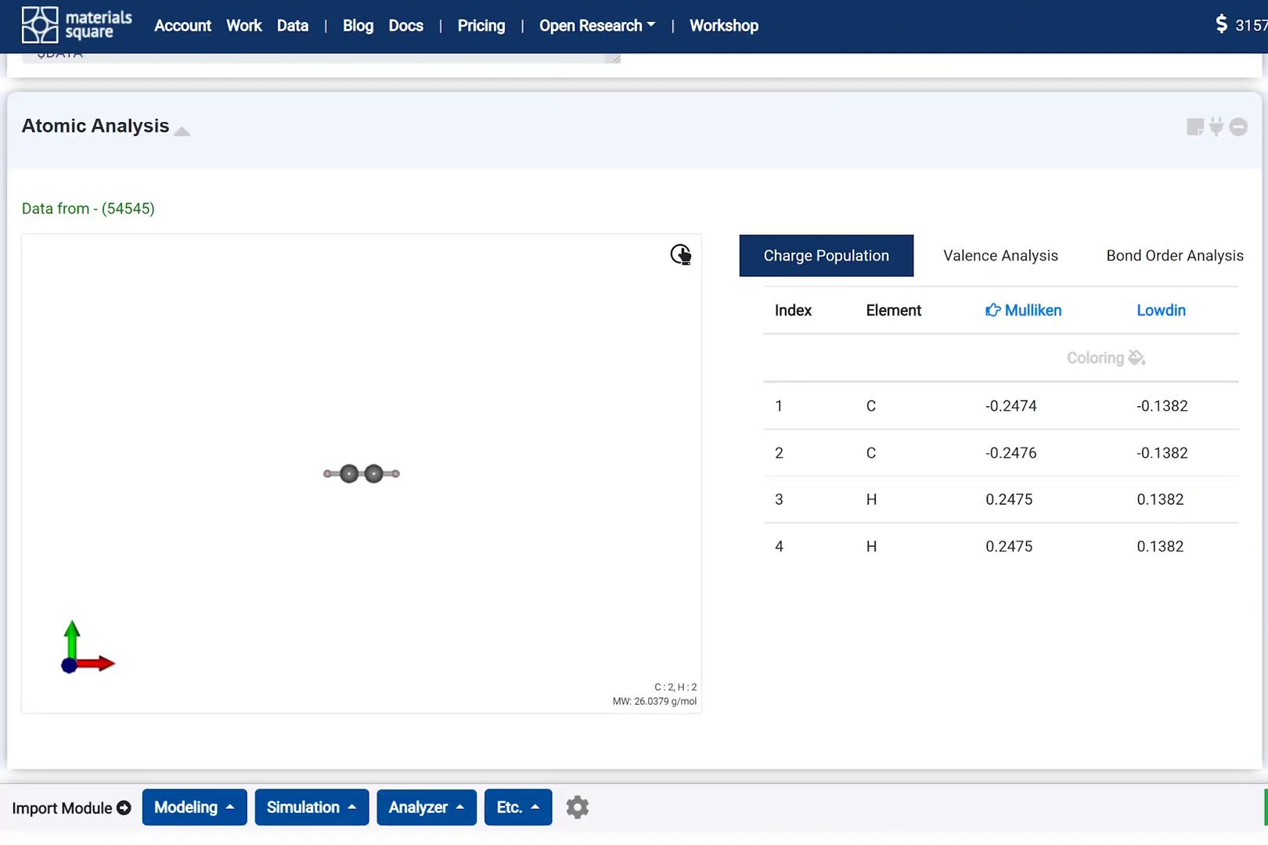
Zoom in and tilt acetylene, then view Lowdin charges before returning to Mulliken
scroll(360, 473, up, 3)
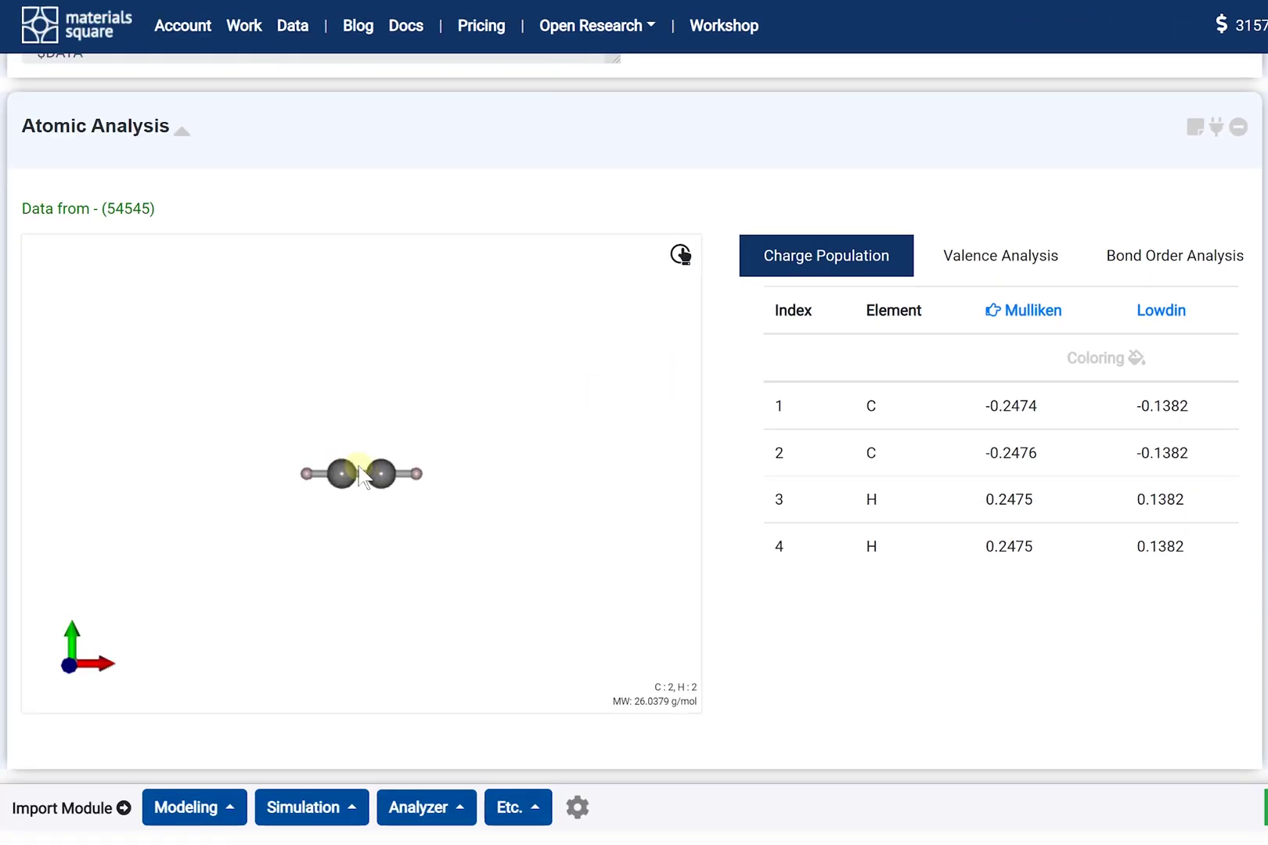
scroll(362, 475, up, 5)
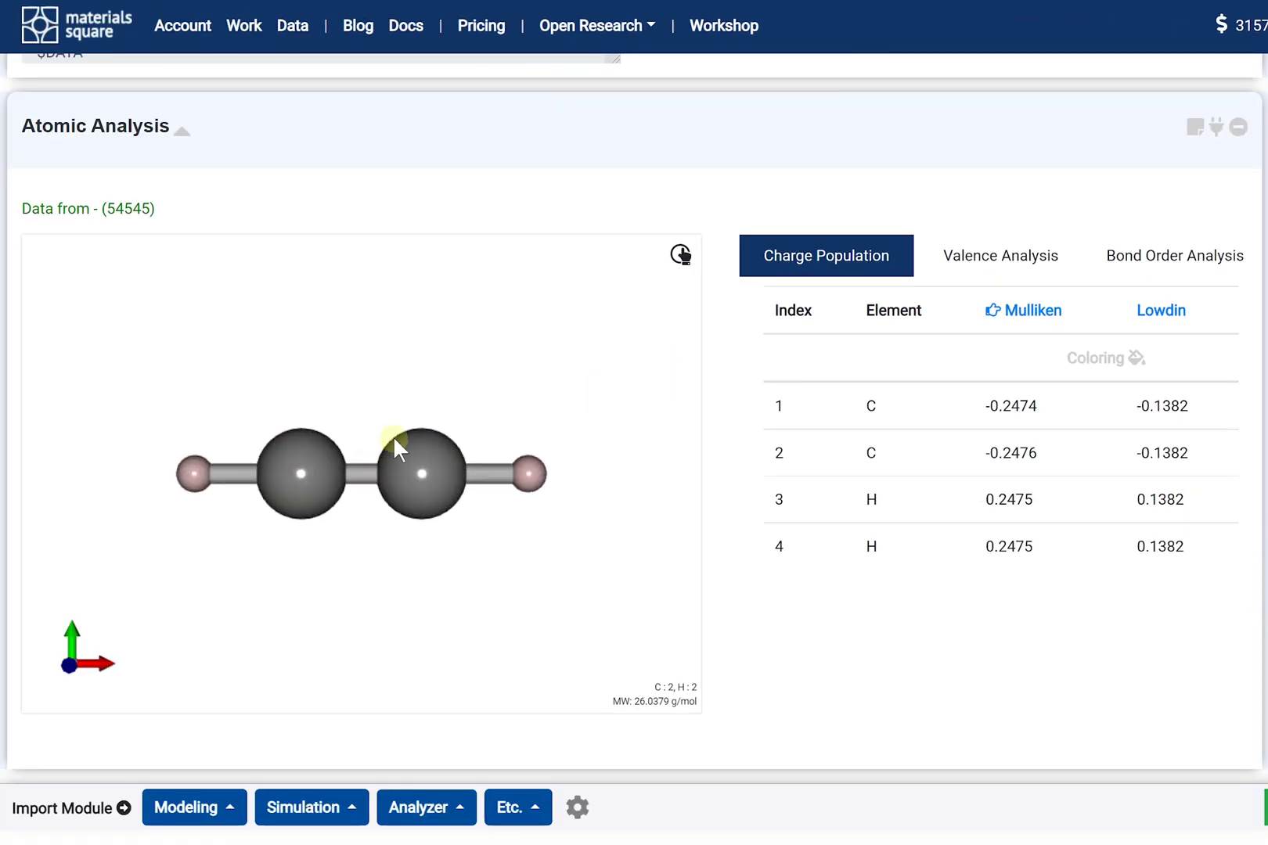
drag(348, 546, 408, 602)
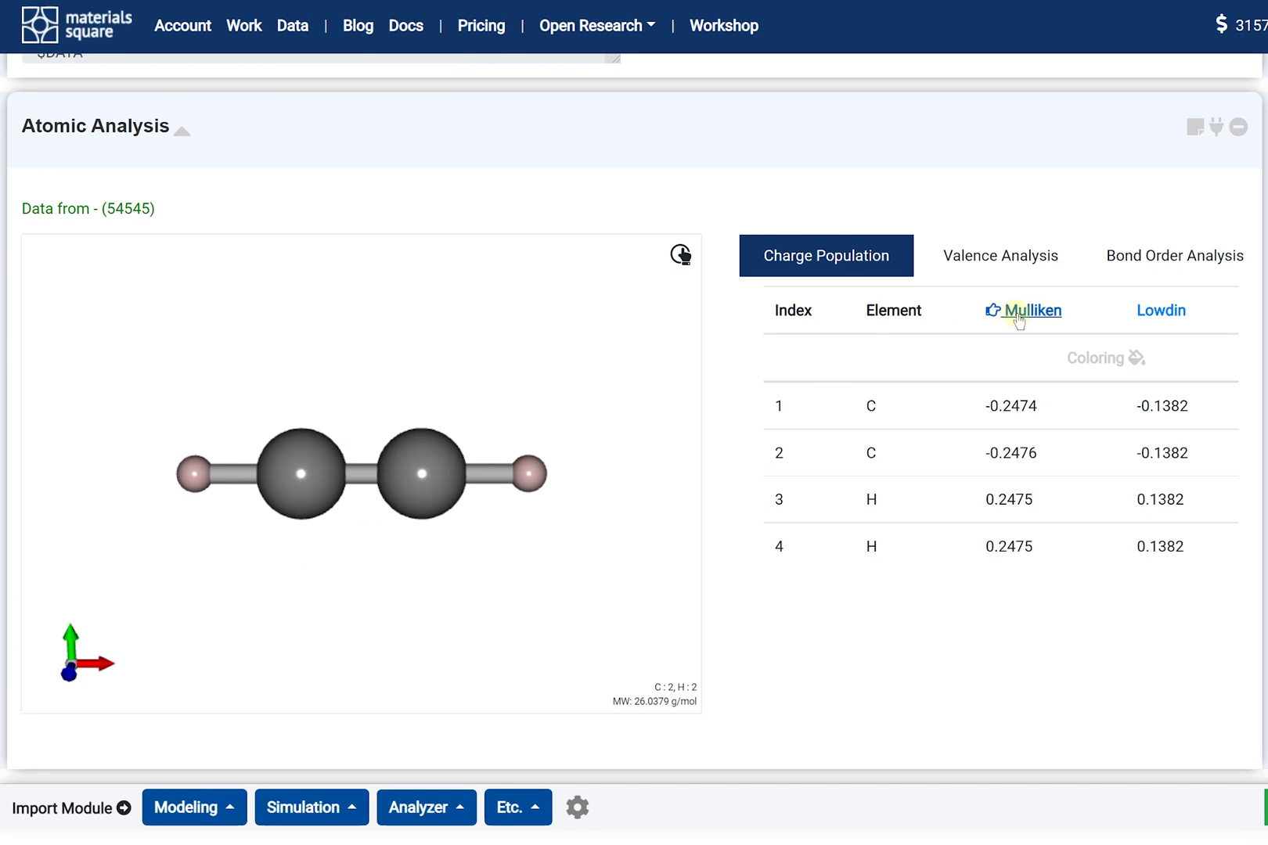
click(1141, 316)
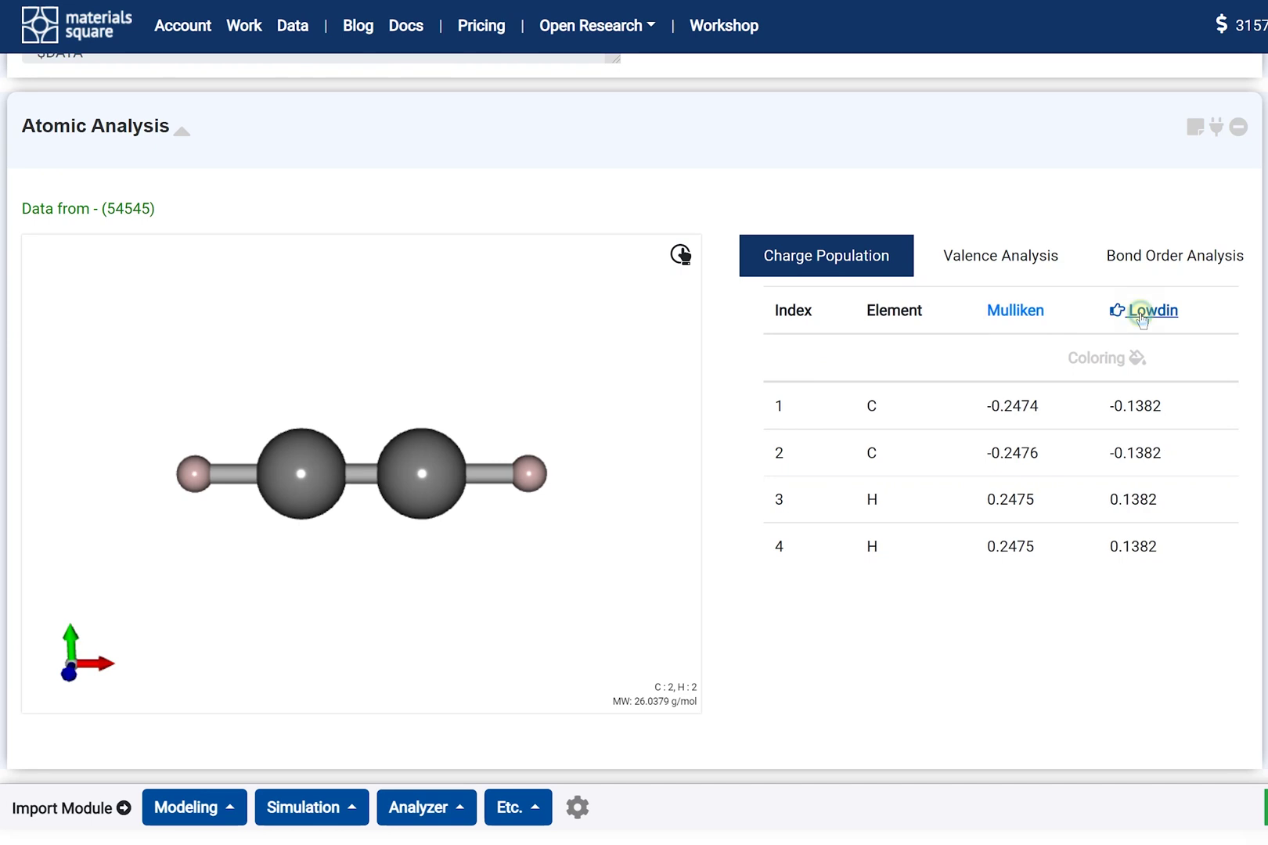
click(1035, 315)
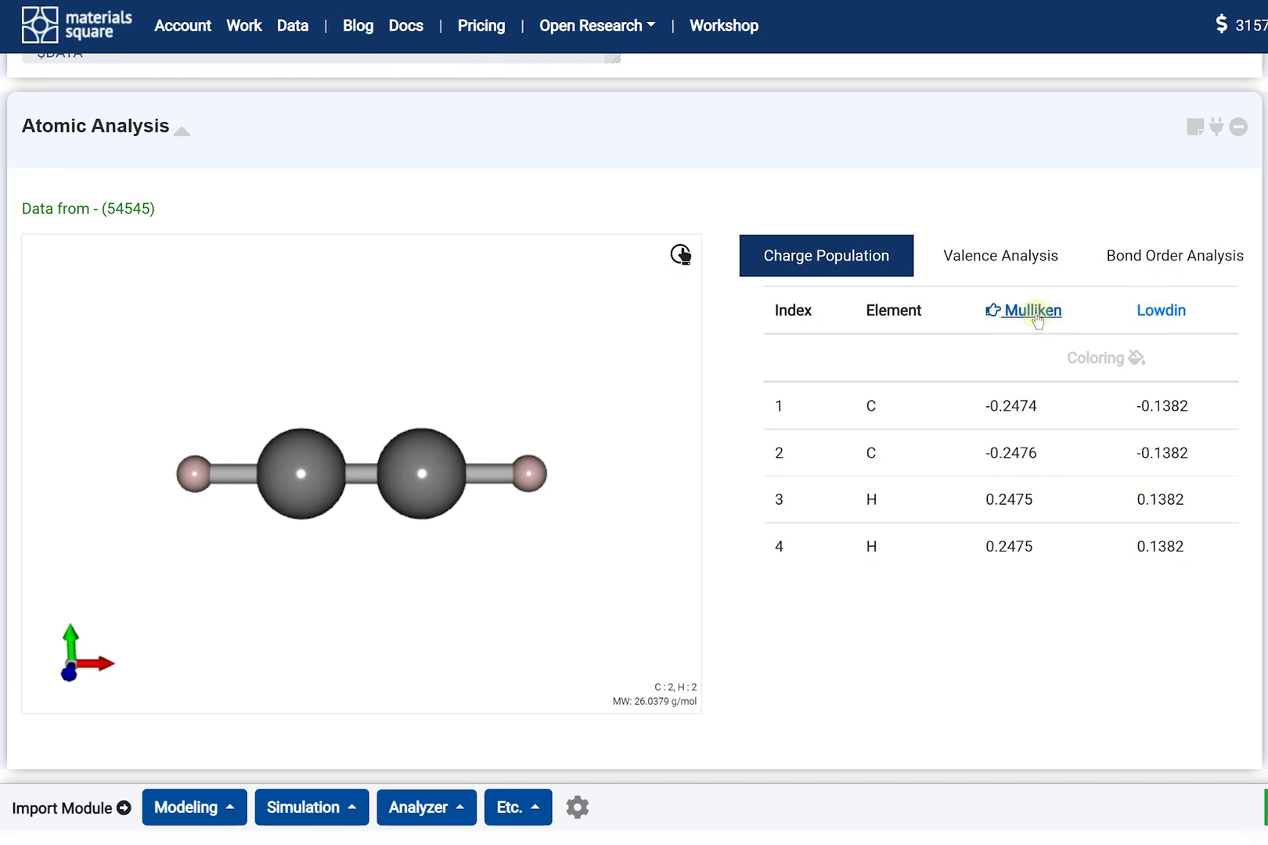
Colour atoms by charge and label both carbons and both hydrogens with their charges
click(1094, 360)
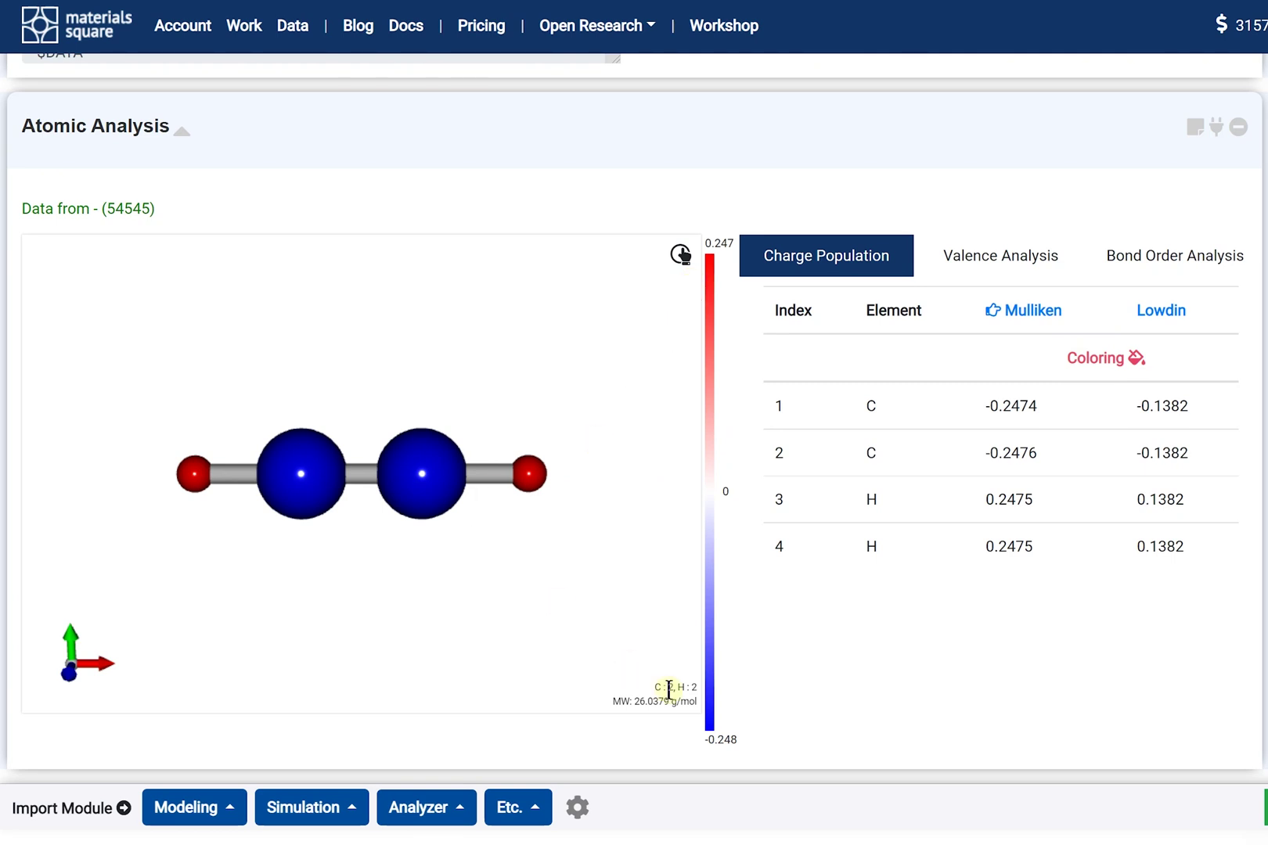
click(943, 412)
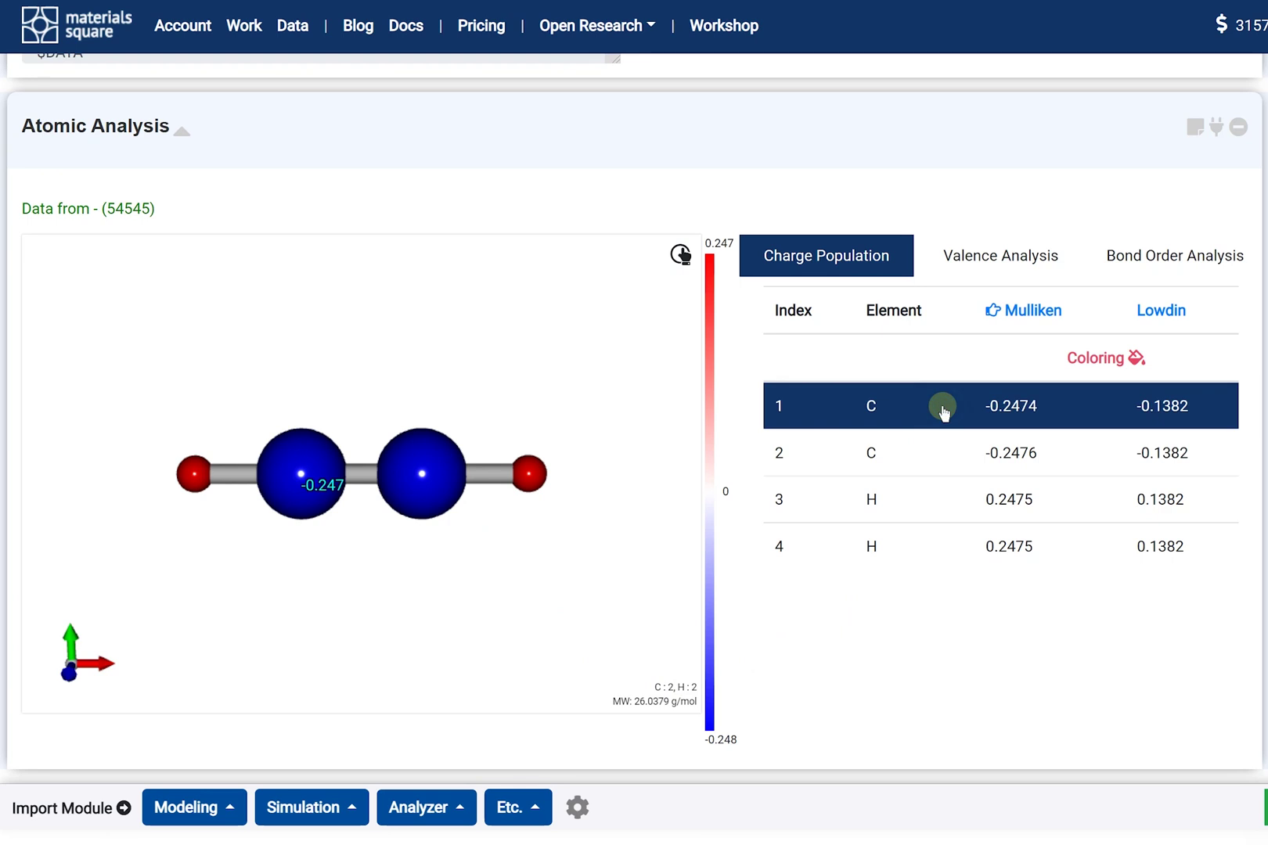
click(929, 465)
click(928, 501)
click(924, 548)
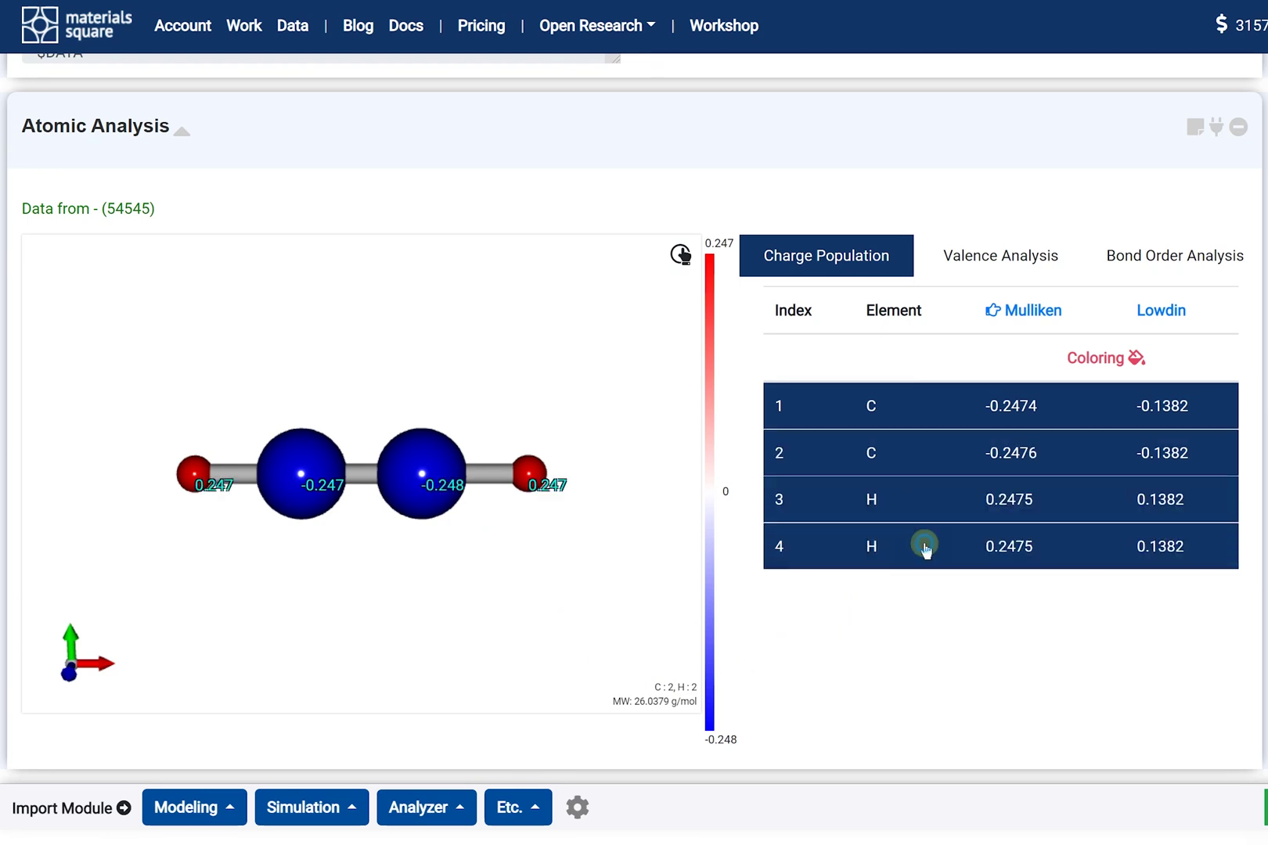
Show Lowdin charges, then display valence results: 3.946 per carbon, 0.920 per hydrogen
scroll(389, 551, up, 3)
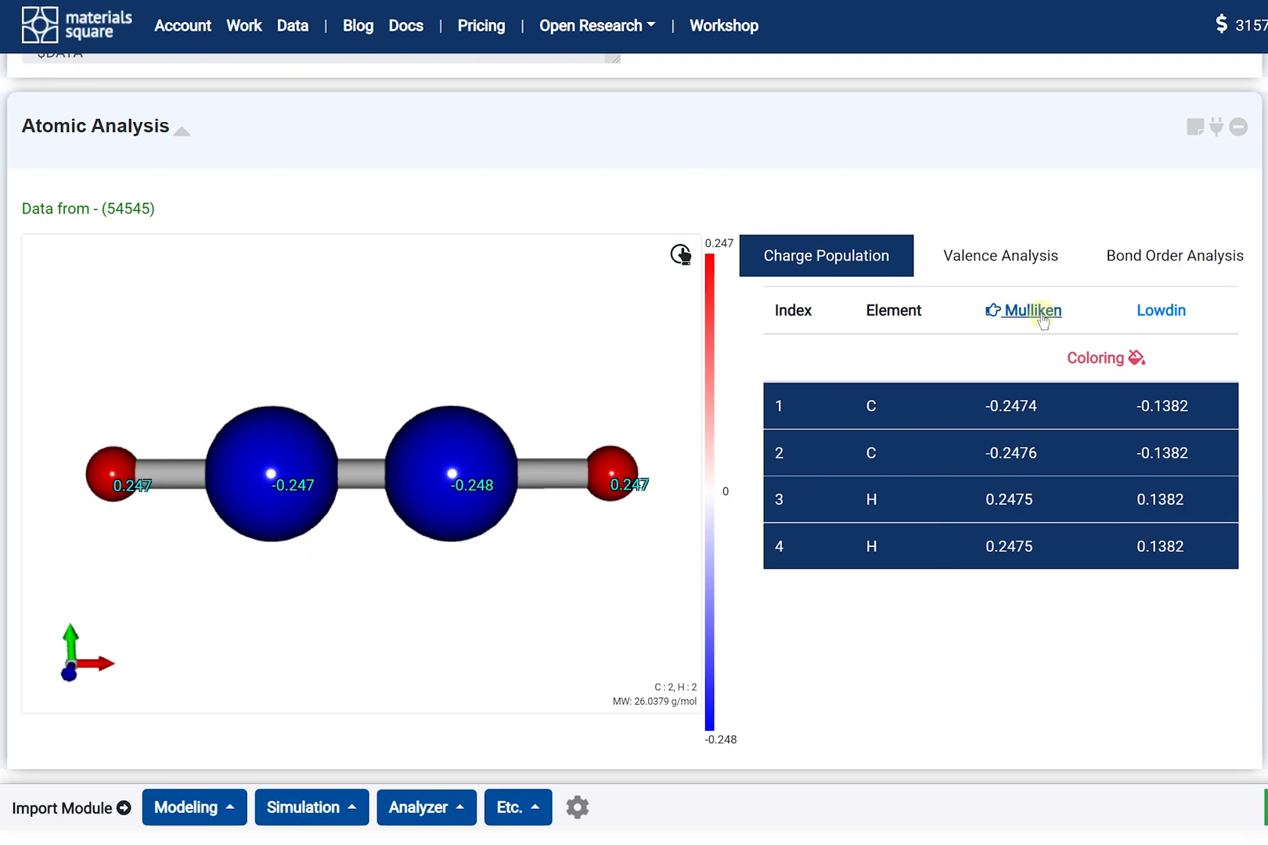
click(1161, 311)
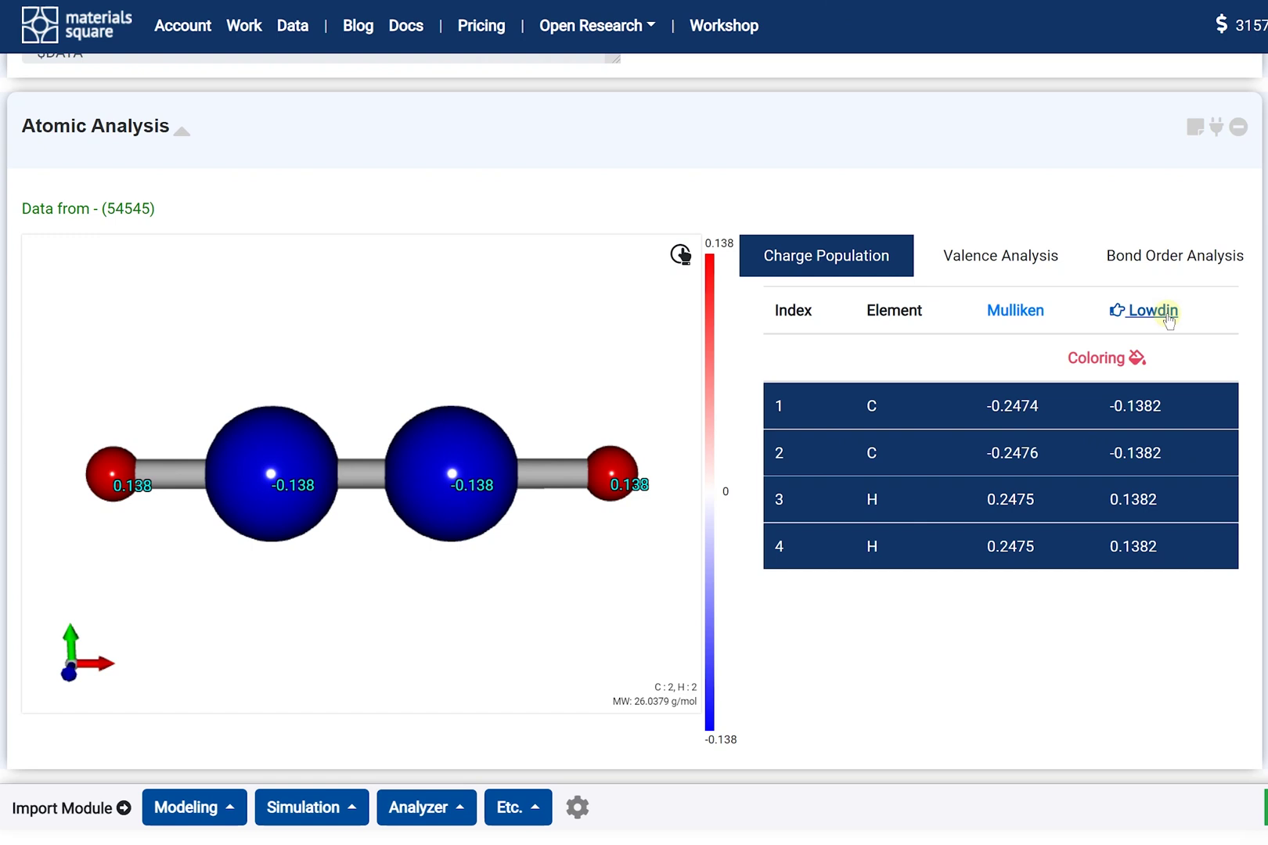
click(1022, 270)
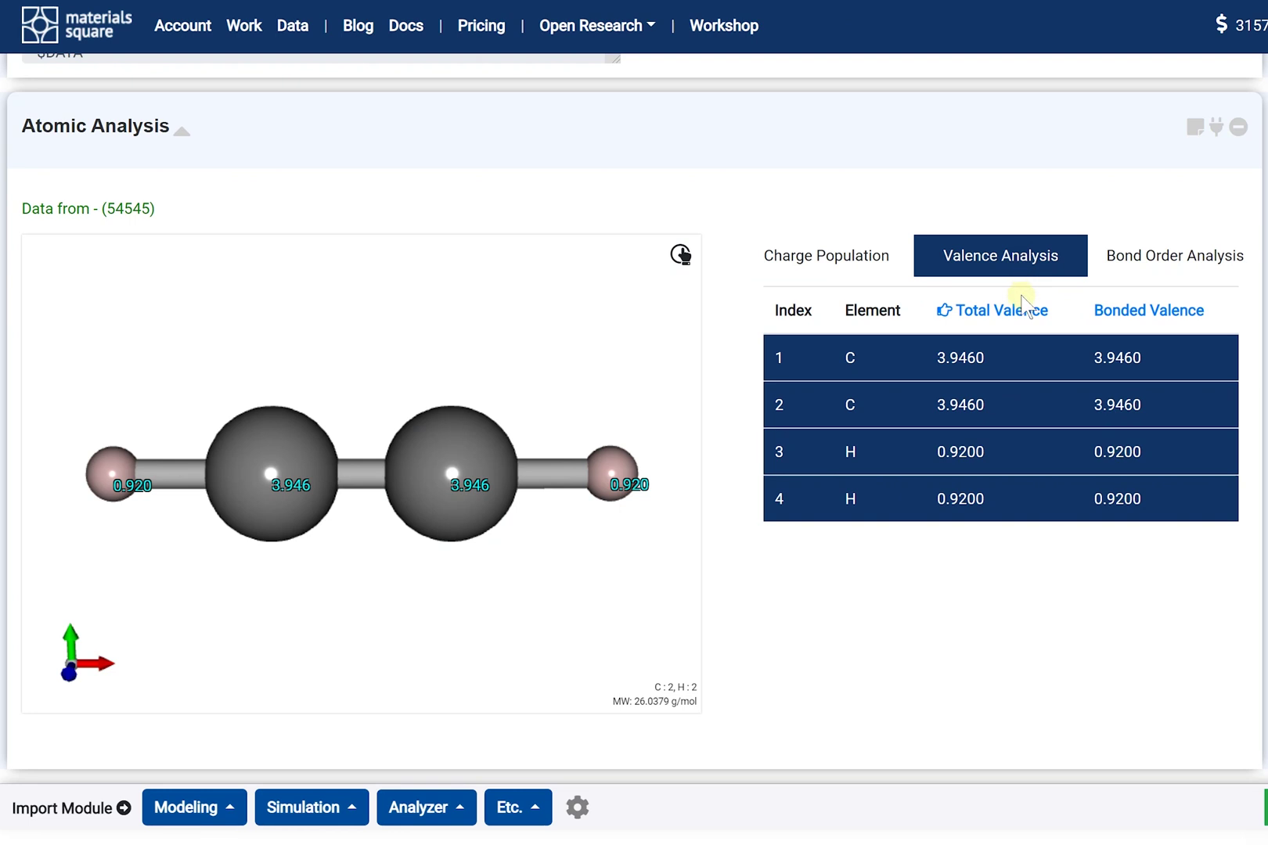
Show bonded valence, open bond-order results, and toggle the C–C label (3.028, 1.2 Å)
click(1152, 311)
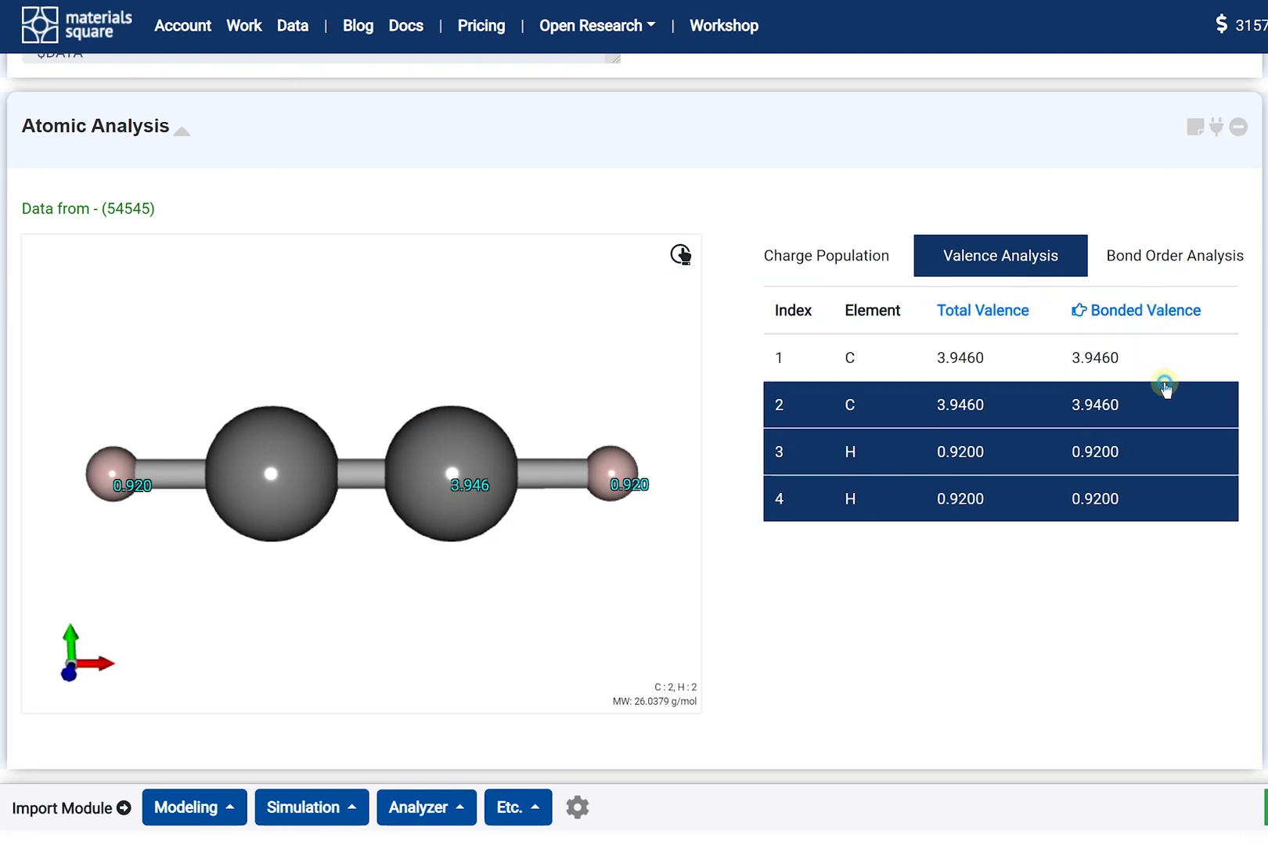
click(1182, 265)
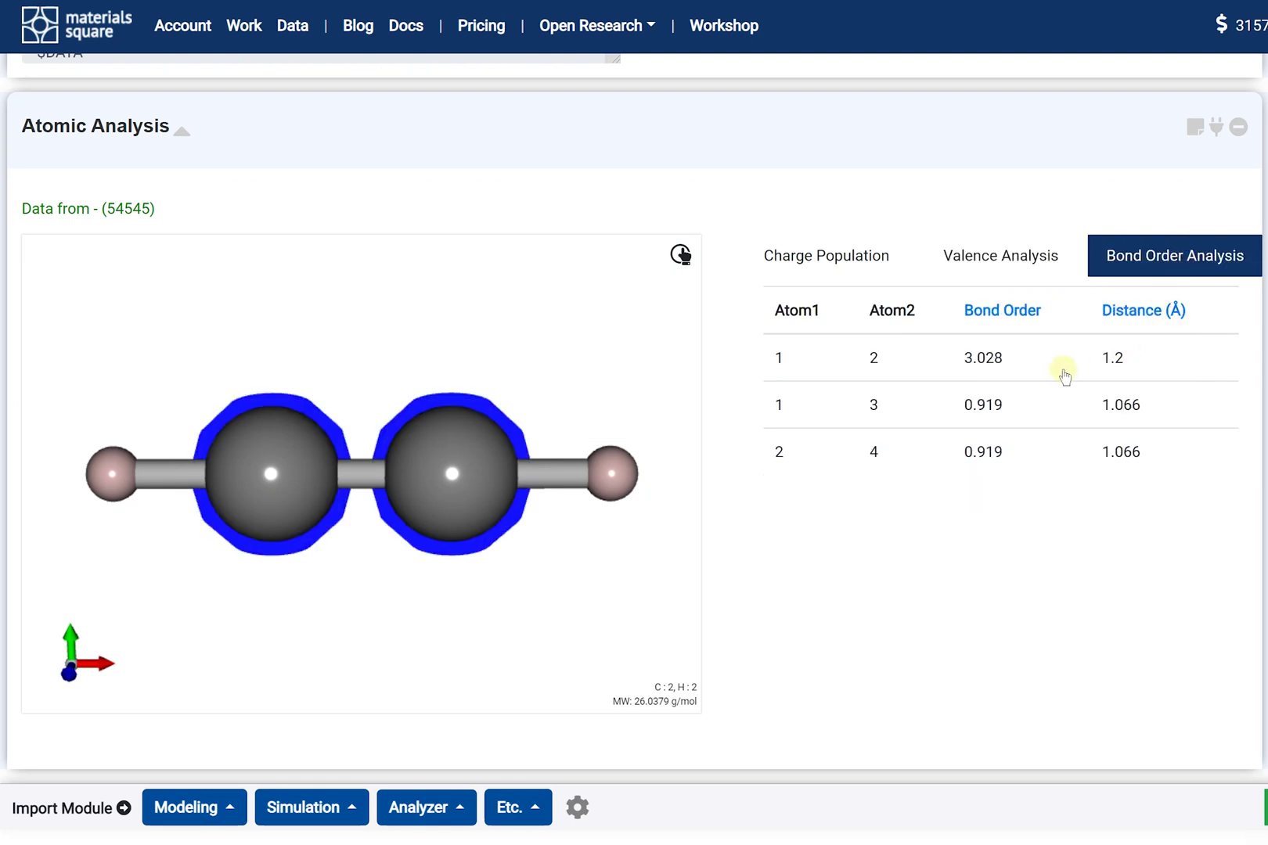
click(1040, 369)
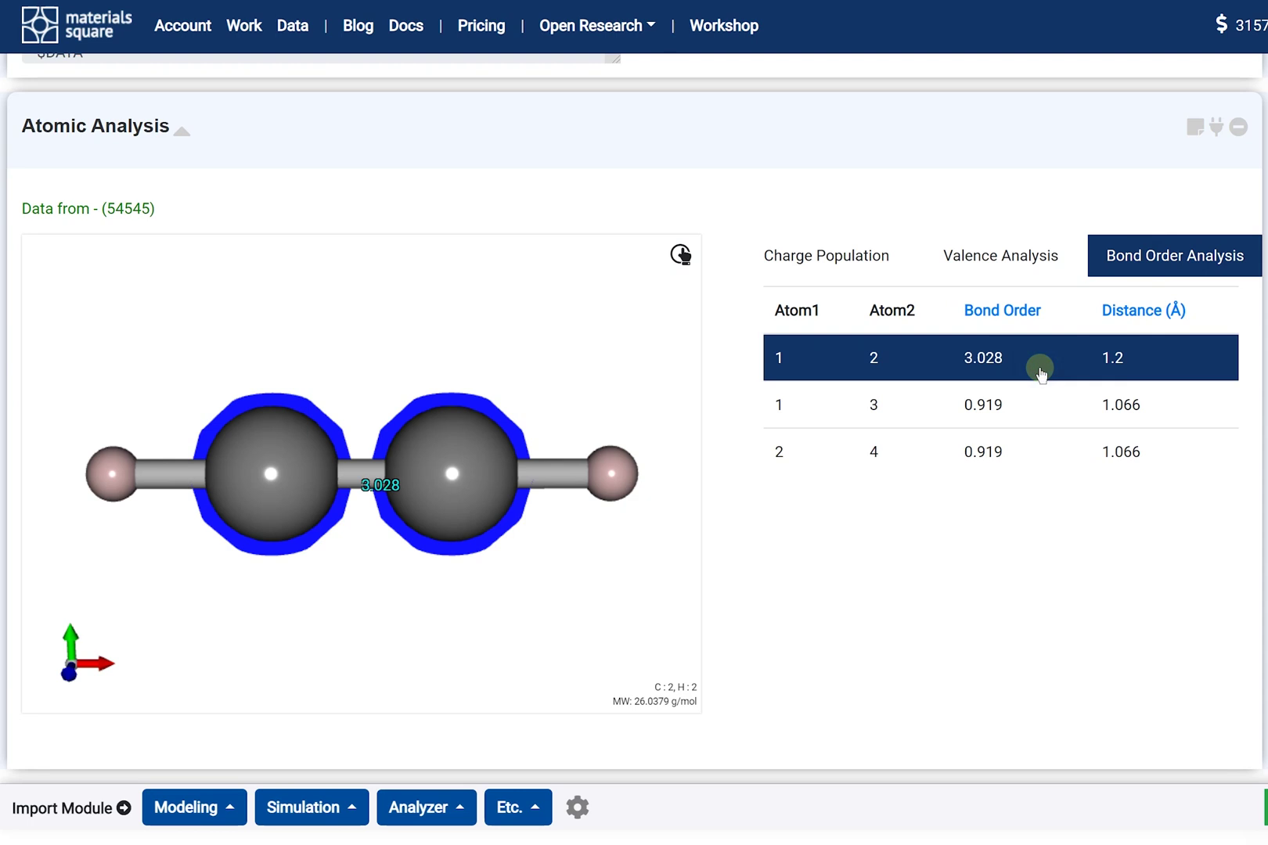
click(1040, 370)
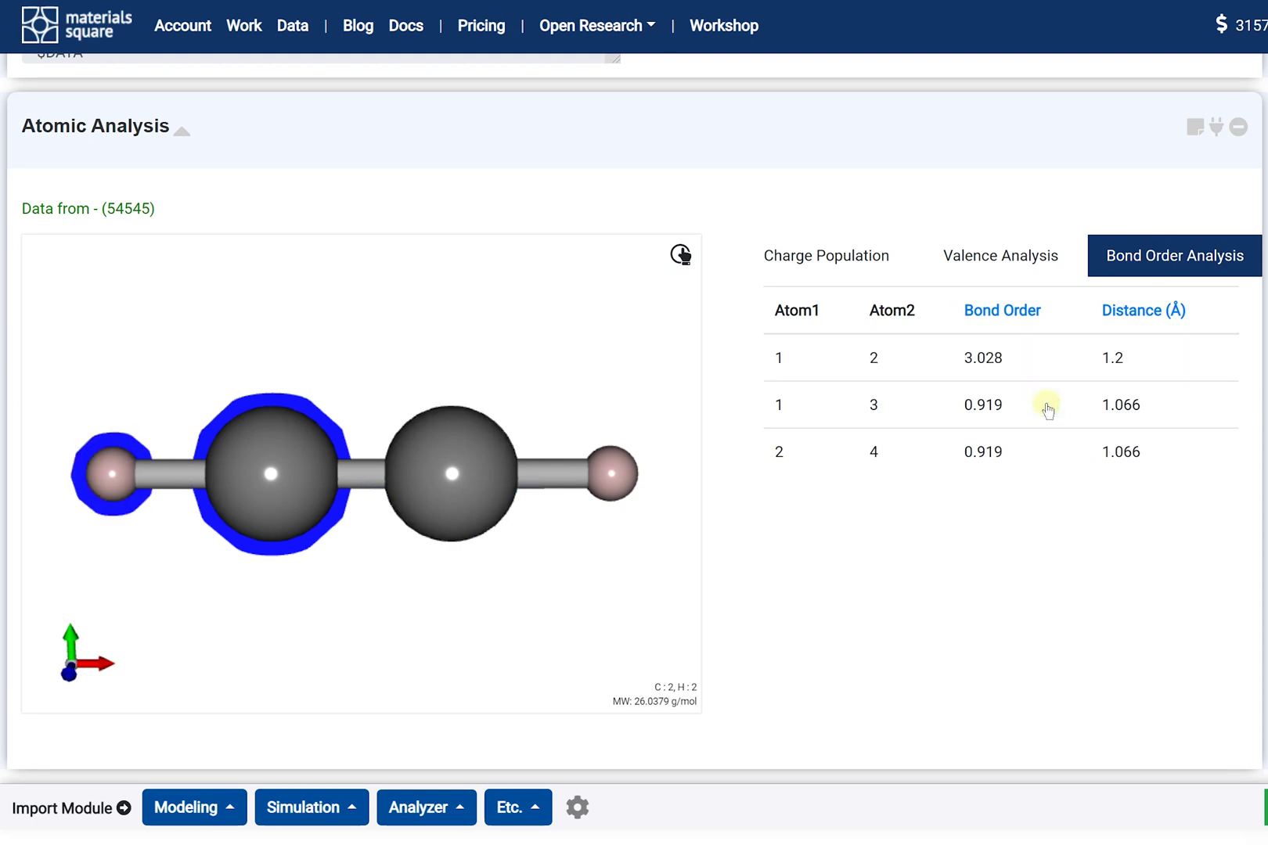
Toggle bond-order labels on both C–H bonds (0.919 at 1.066 Å)
click(1047, 408)
click(1047, 408)
click(1047, 451)
click(1047, 452)
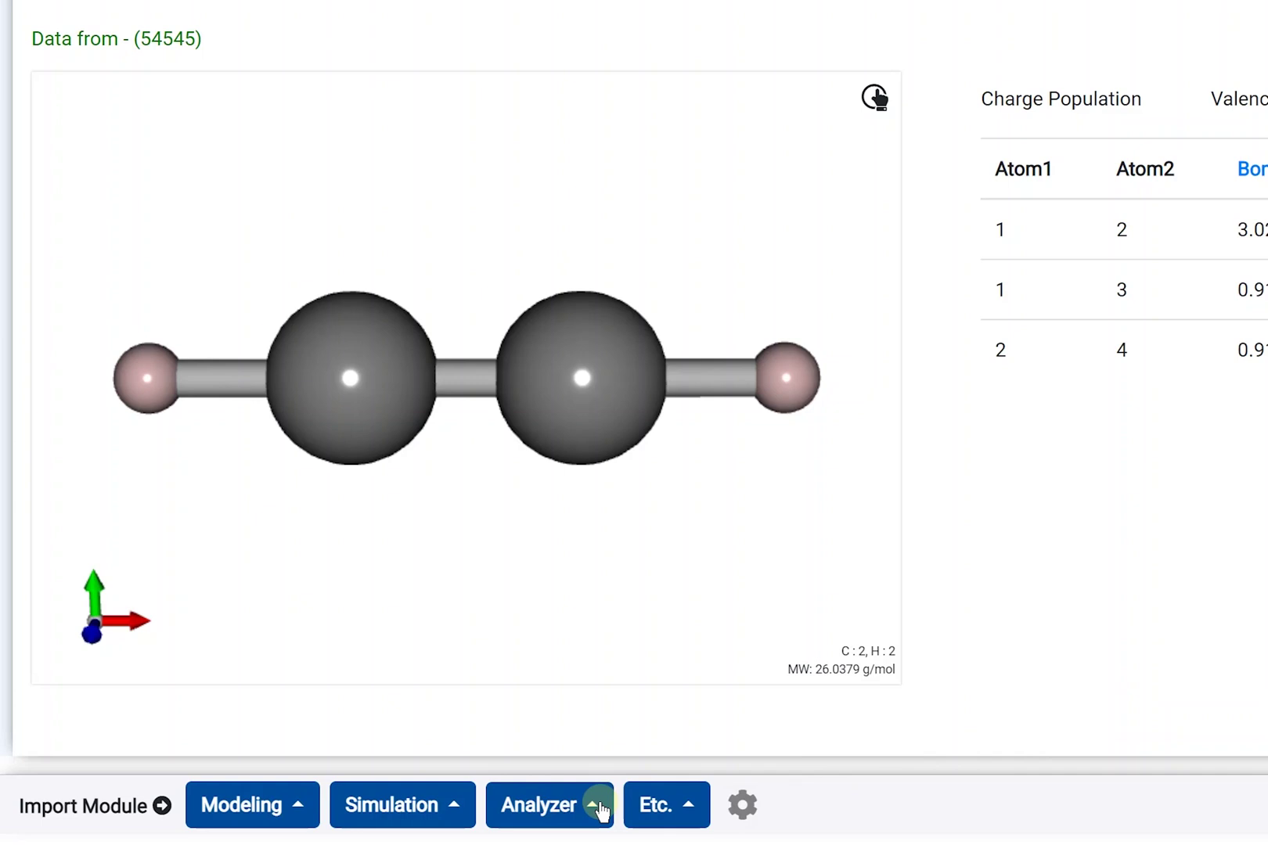
Add a Surfaces module linked to GAMESS, rendering the HOMO (-7.8178 eV) at isosurface 0.05
click(599, 807)
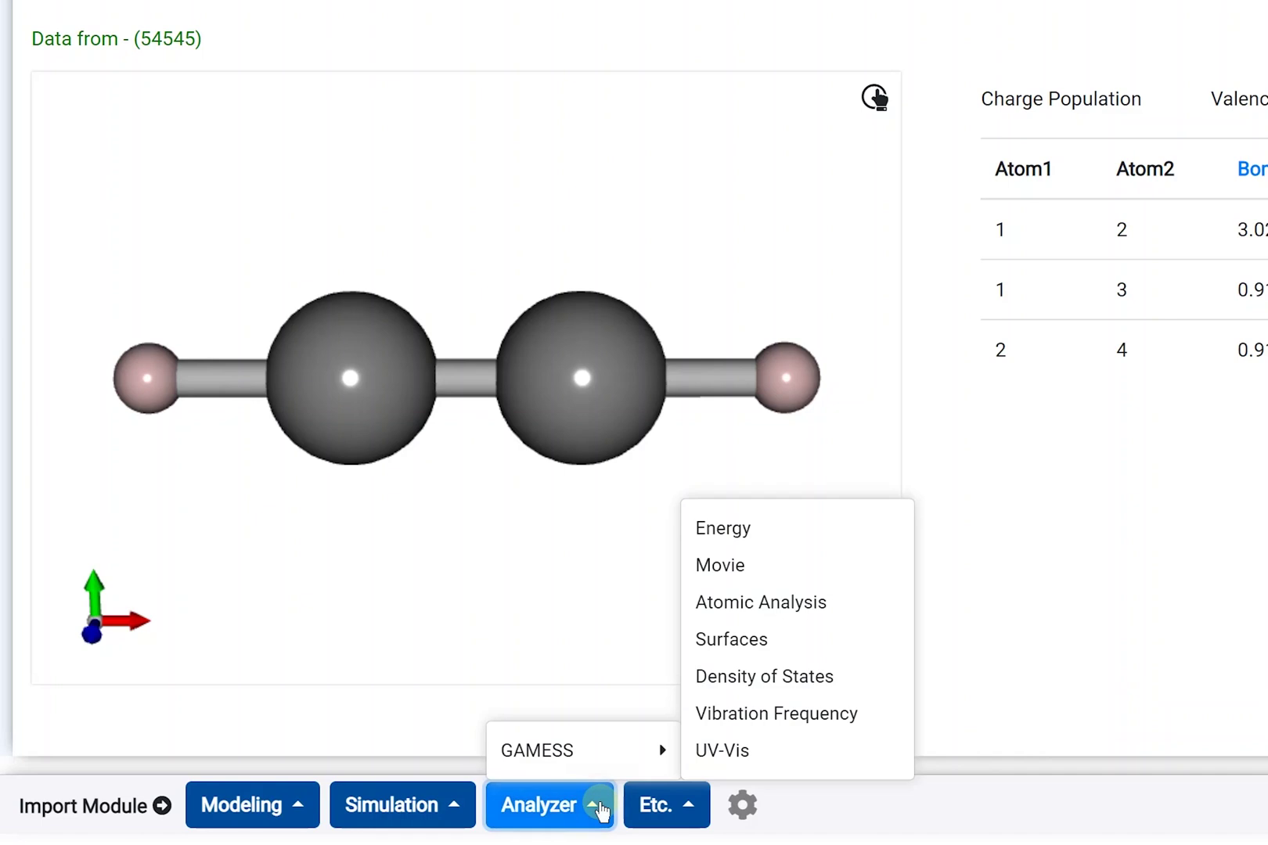
click(865, 645)
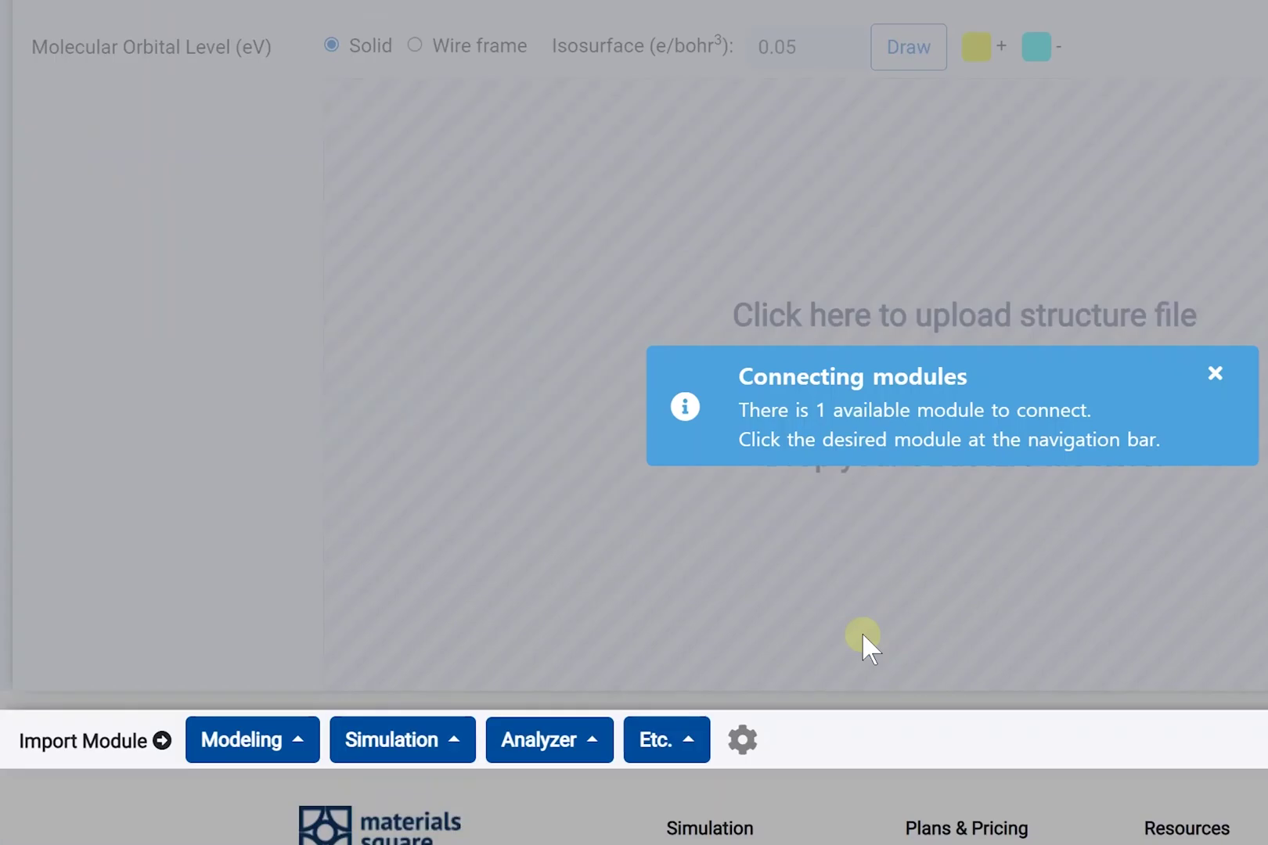
scroll(1132, 617, up, 5)
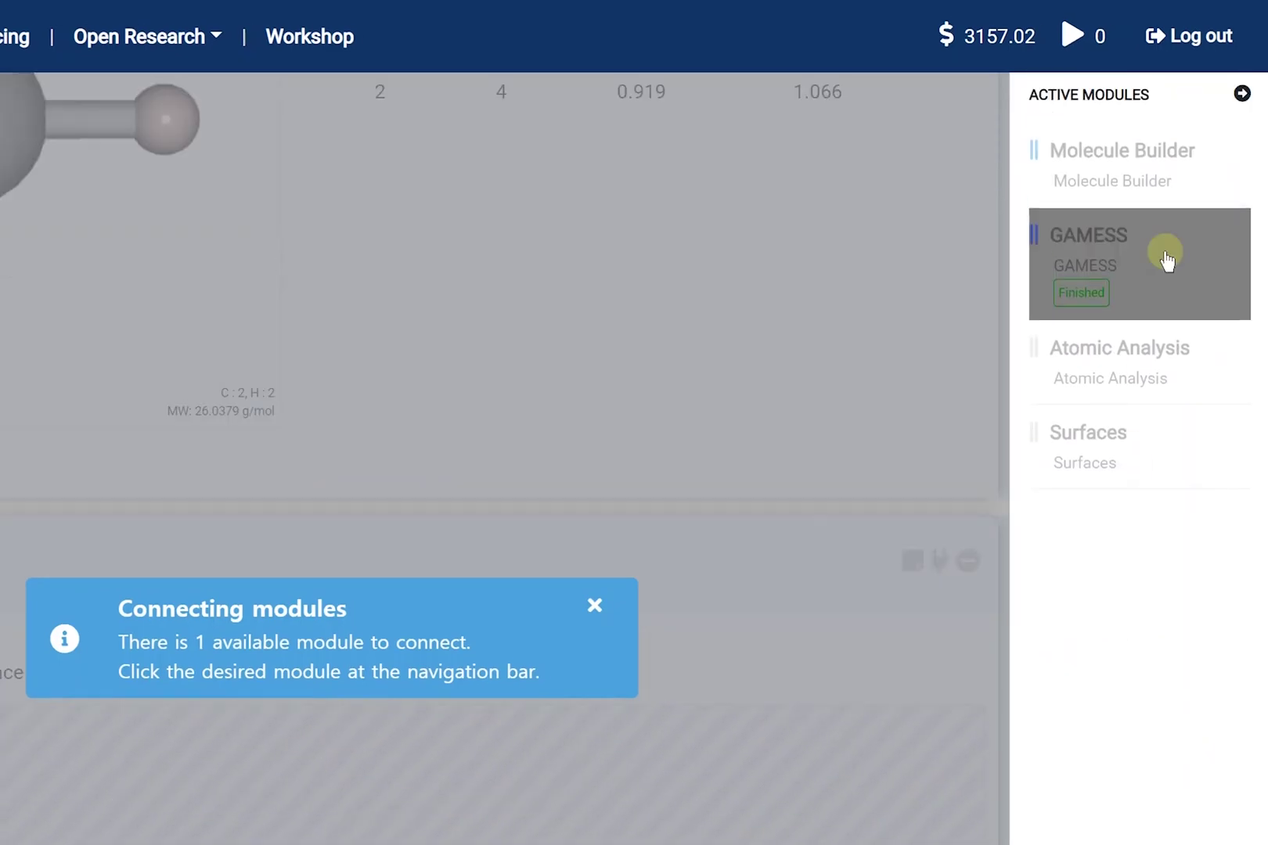
click(1167, 259)
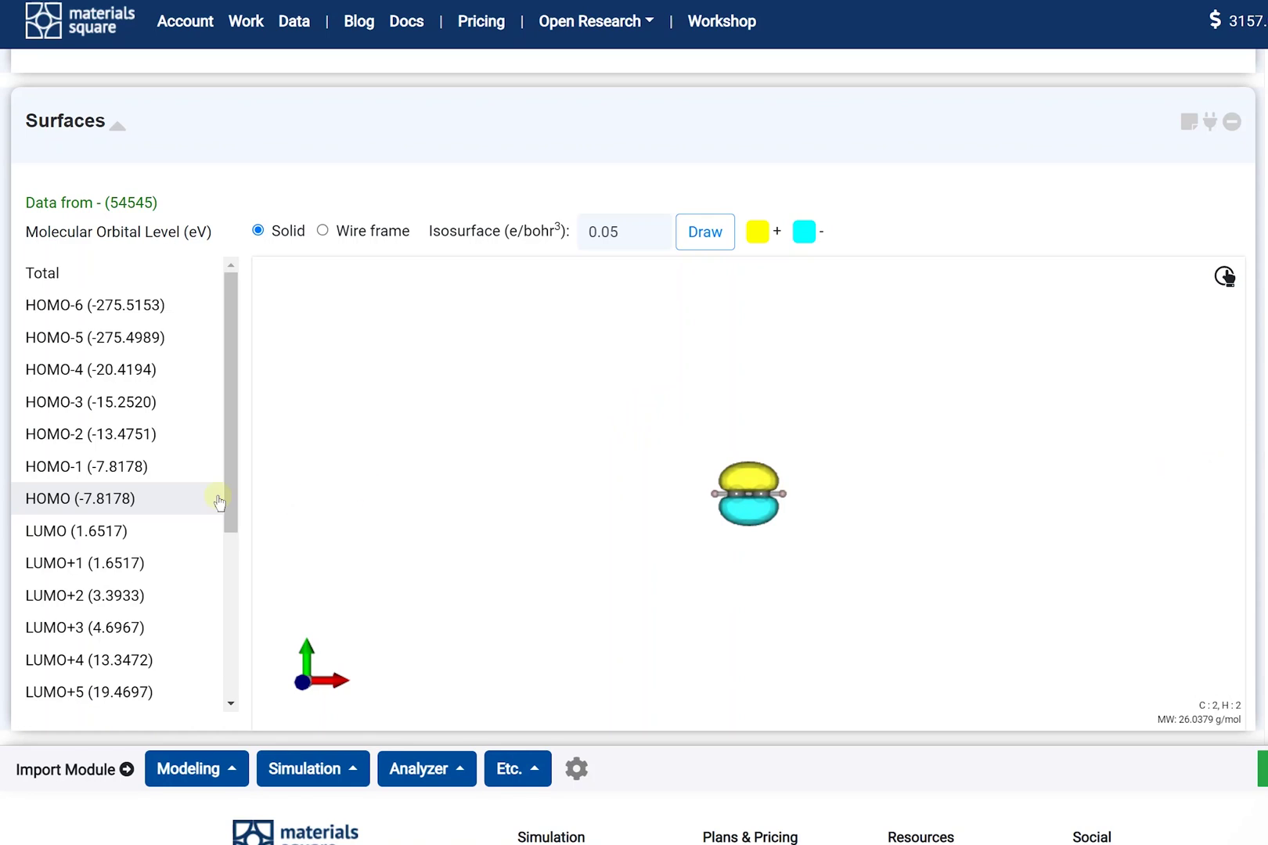
Rotate the orbital view and switch the surfaces to wire frame, then back to solid
scroll(763, 489, up, 5)
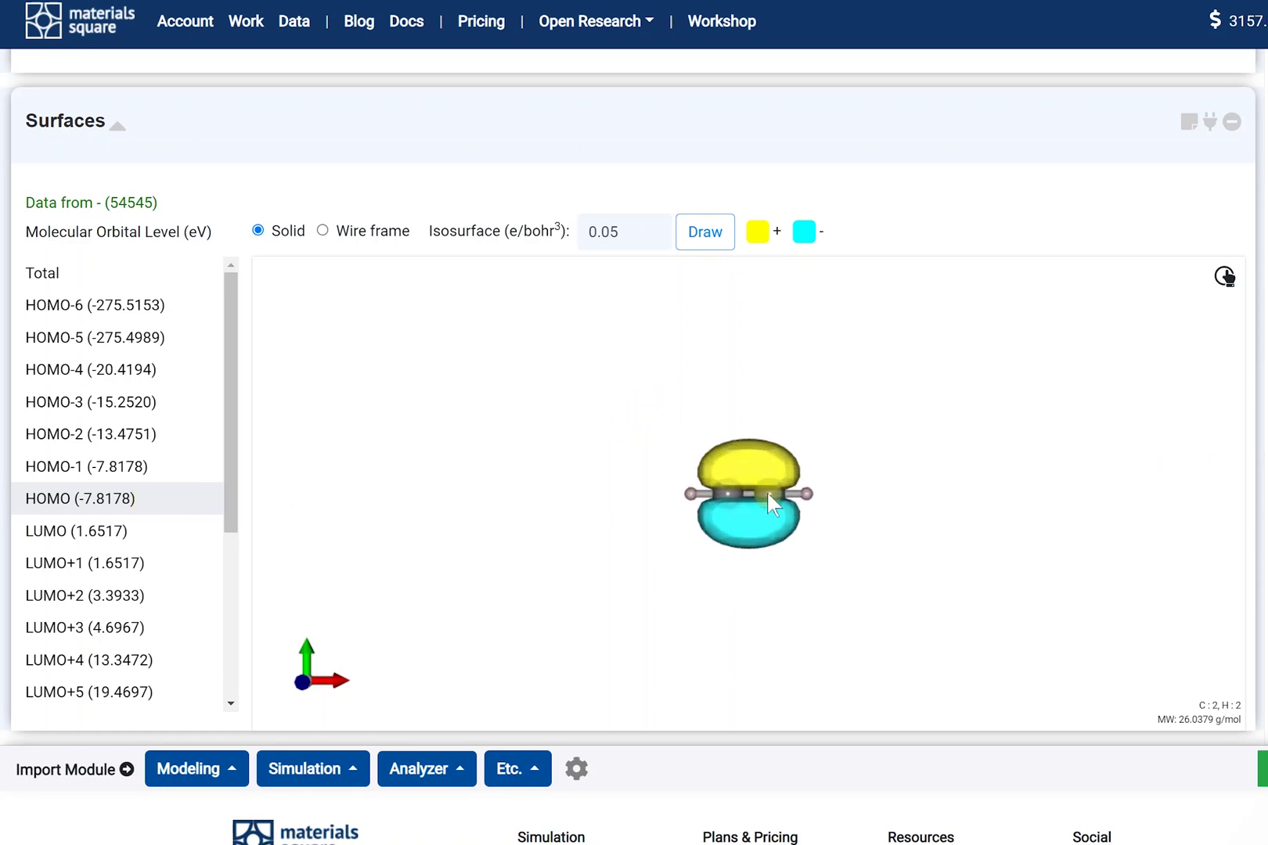
drag(751, 497, 669, 558)
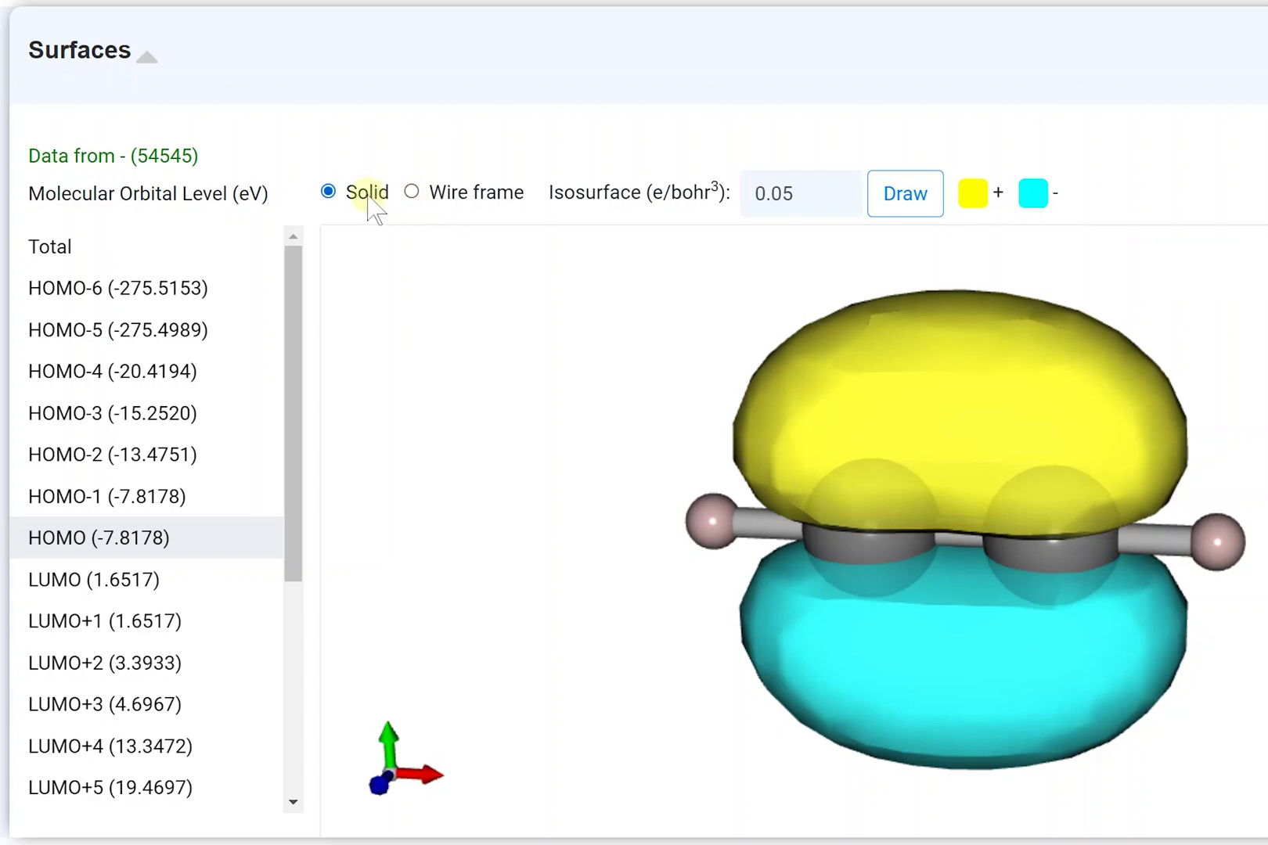
click(410, 193)
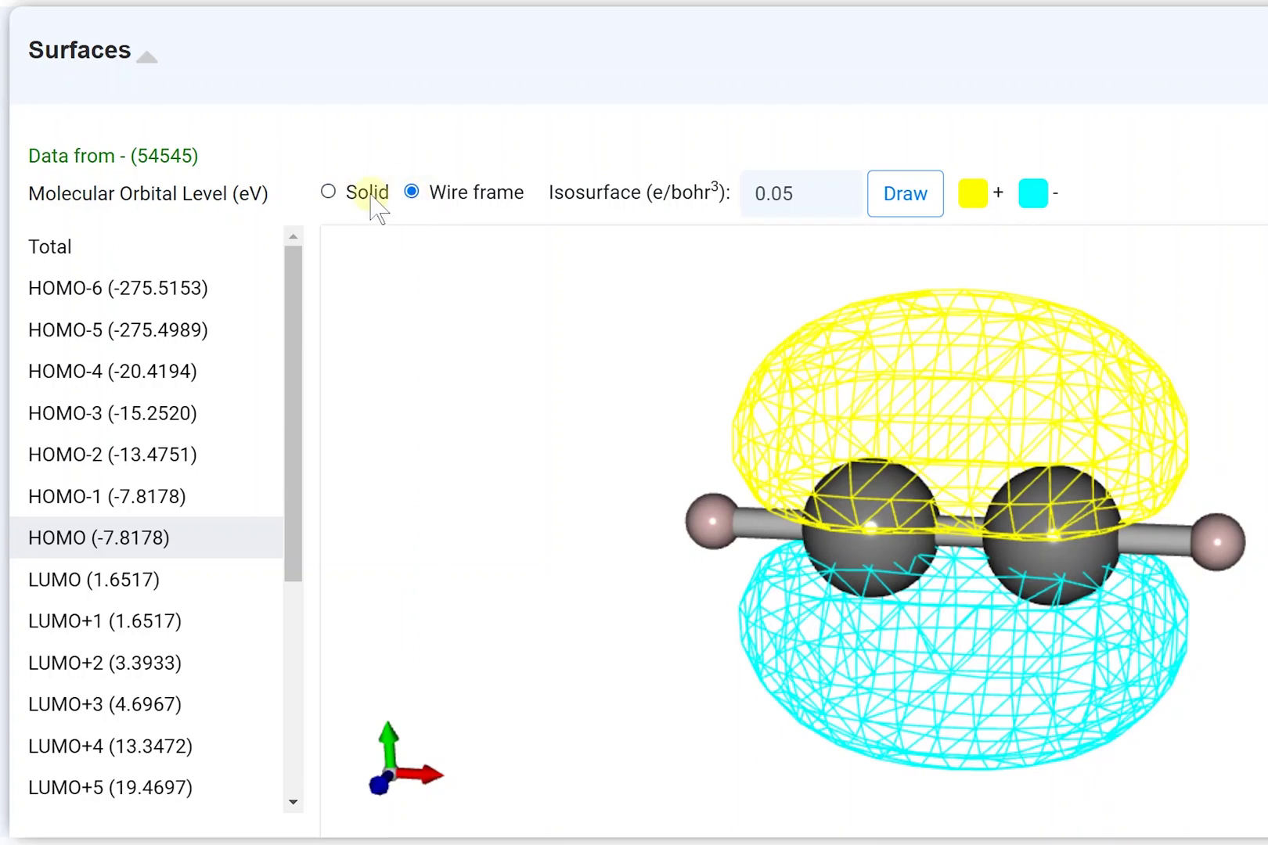
click(329, 193)
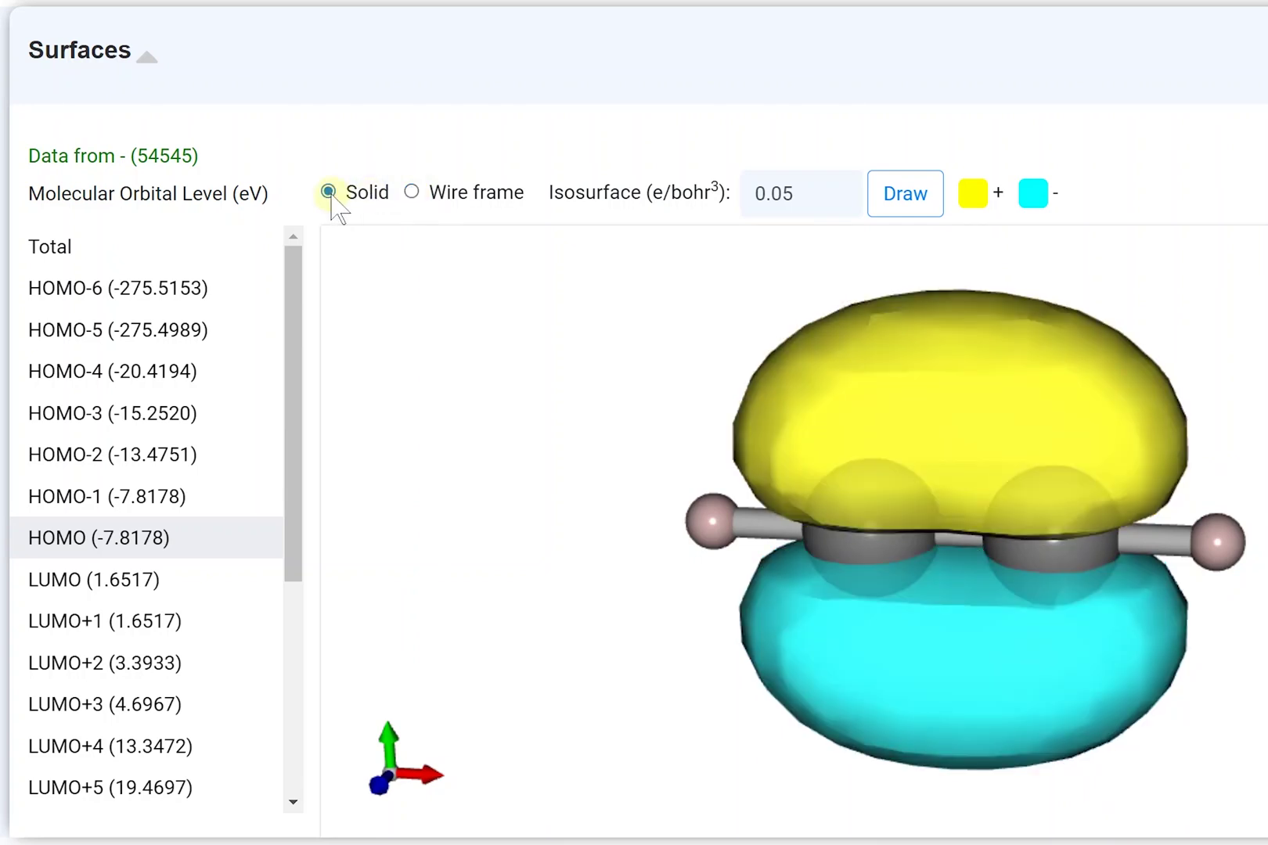
Redraw the orbital at isosurface values 0.1 and then 0.01
click(811, 191)
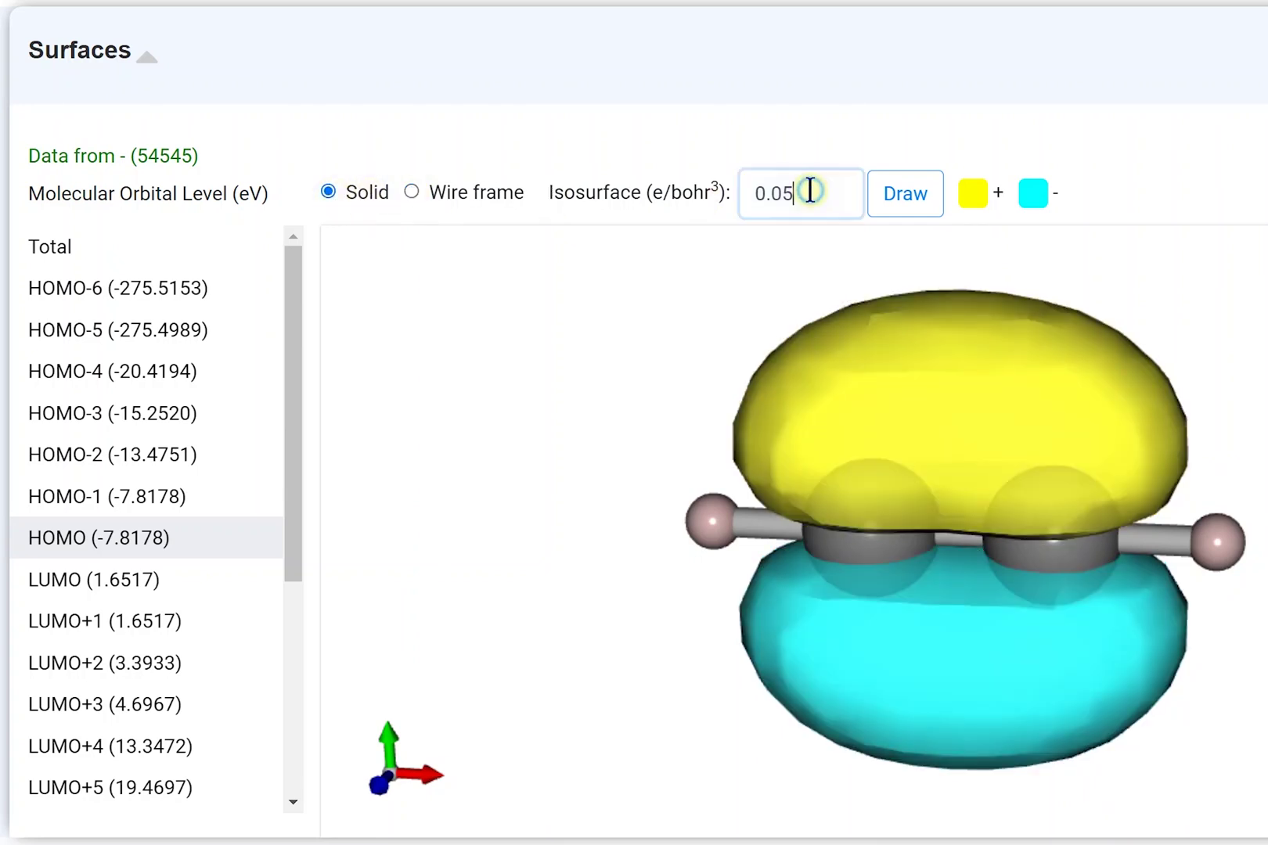
key(BackSpace)
key(BackSpace)
text(1)
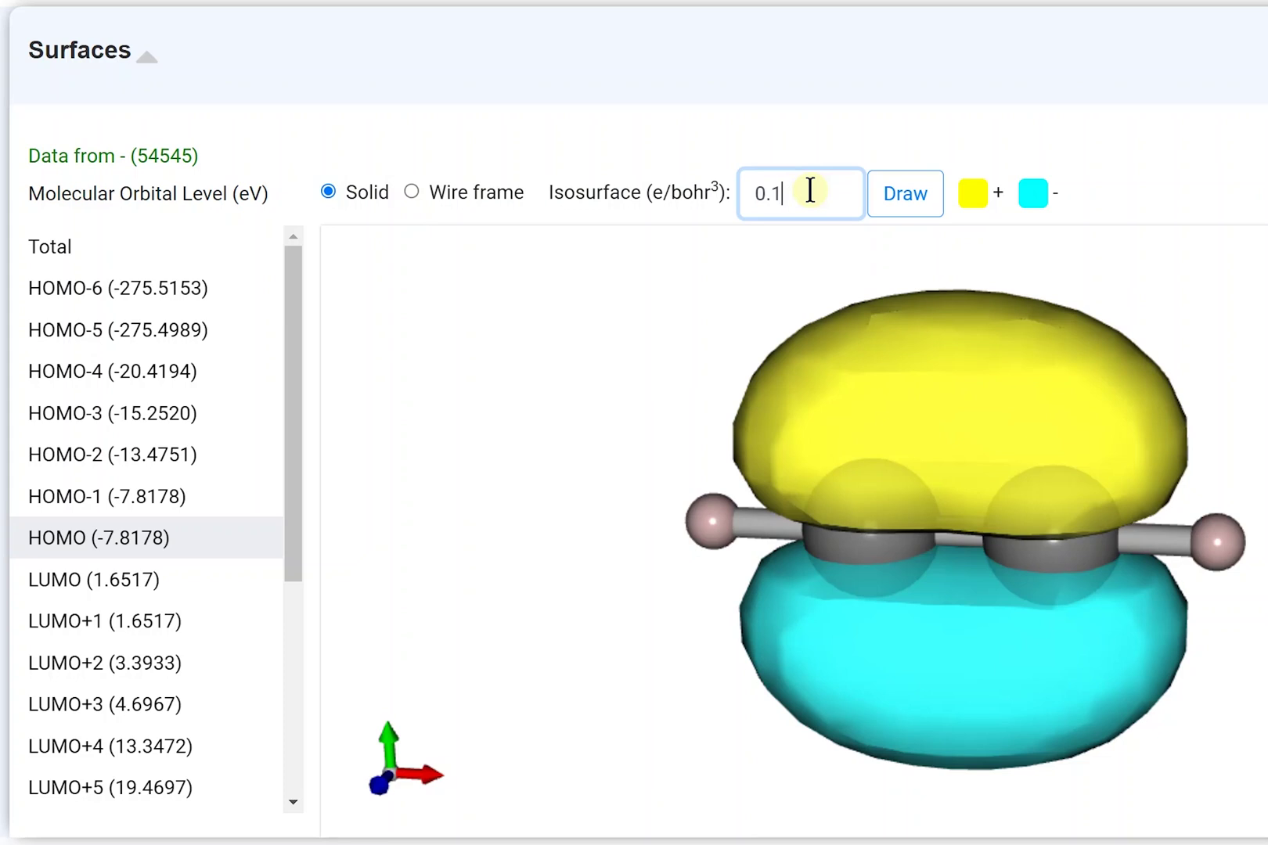
click(897, 197)
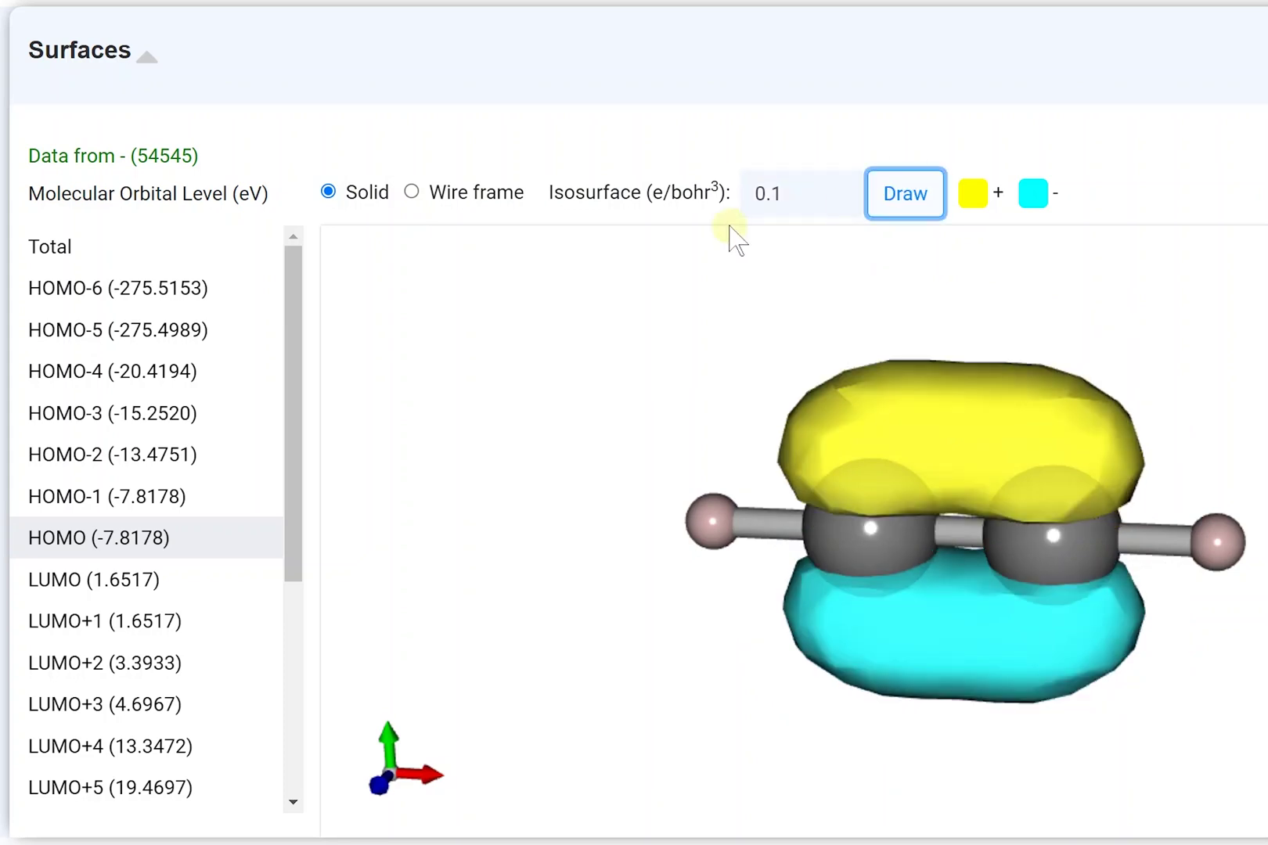
click(785, 200)
key(BackSpace)
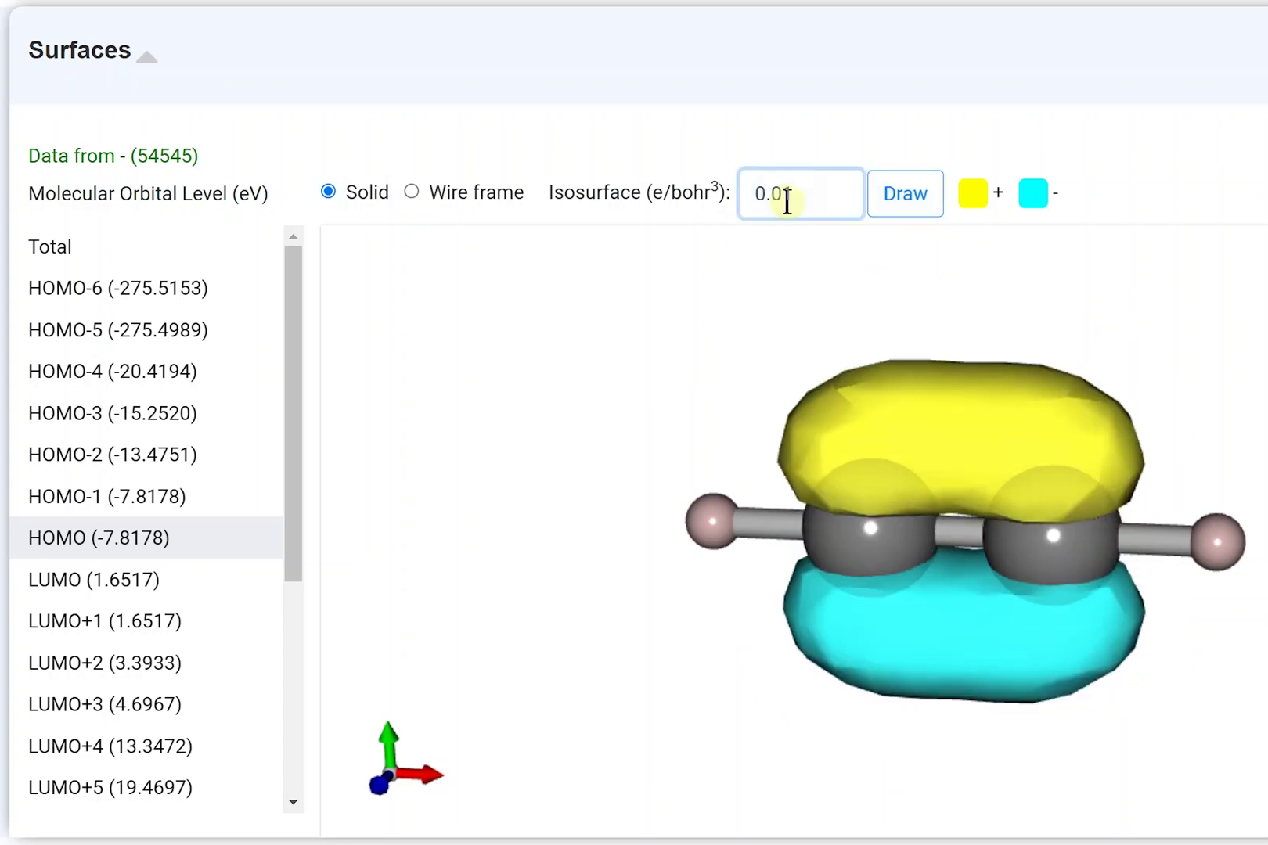
text(01)
click(886, 192)
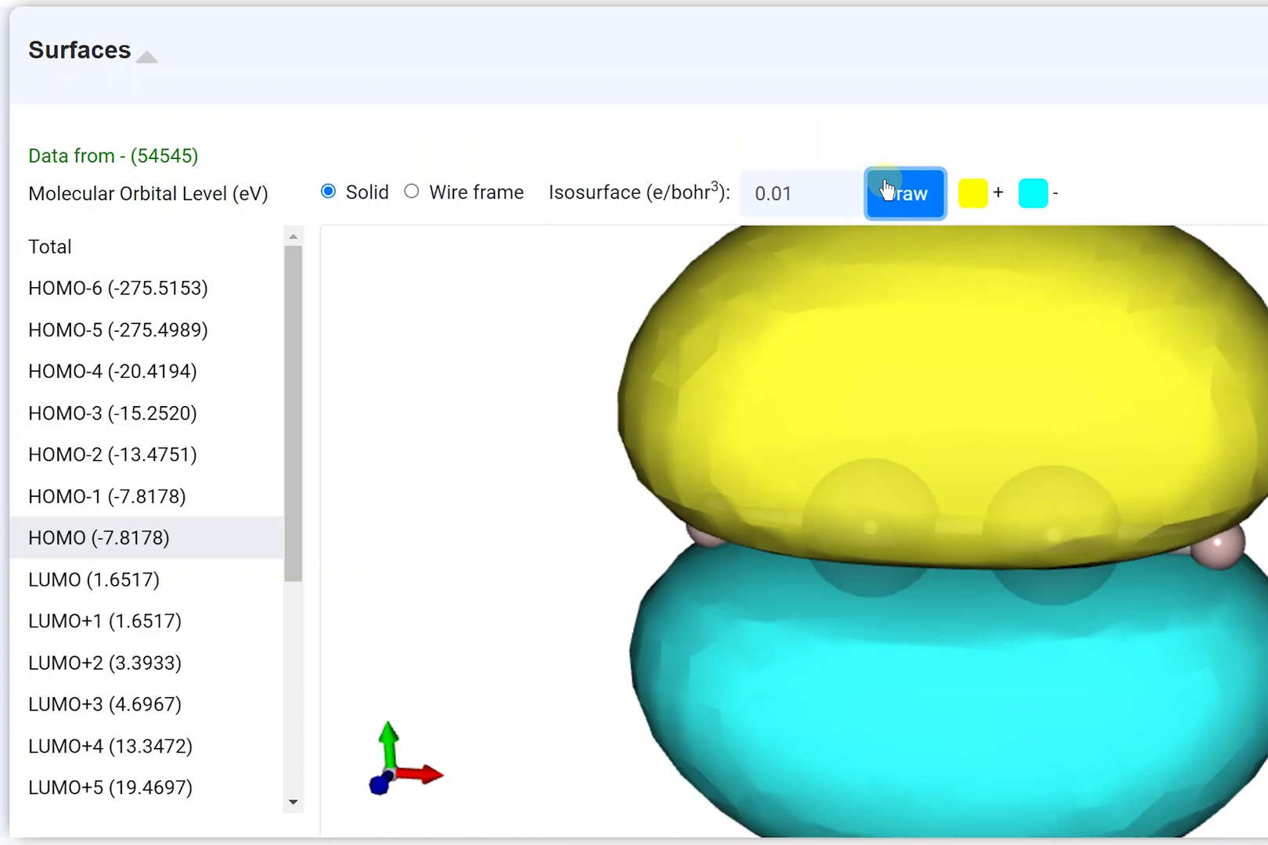
Redraw the HOMO back at isosurface value 0.05
click(835, 206)
key(BackSpace)
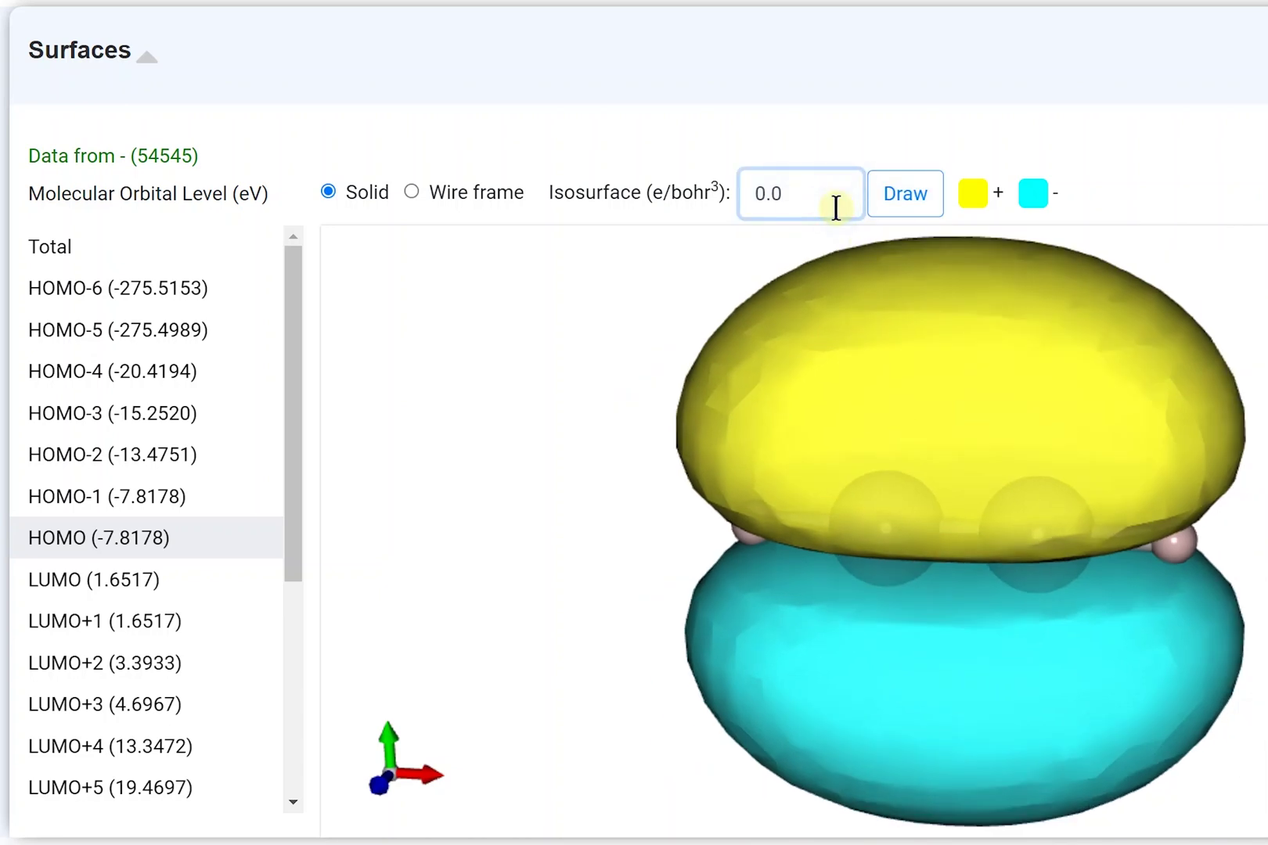
click(888, 202)
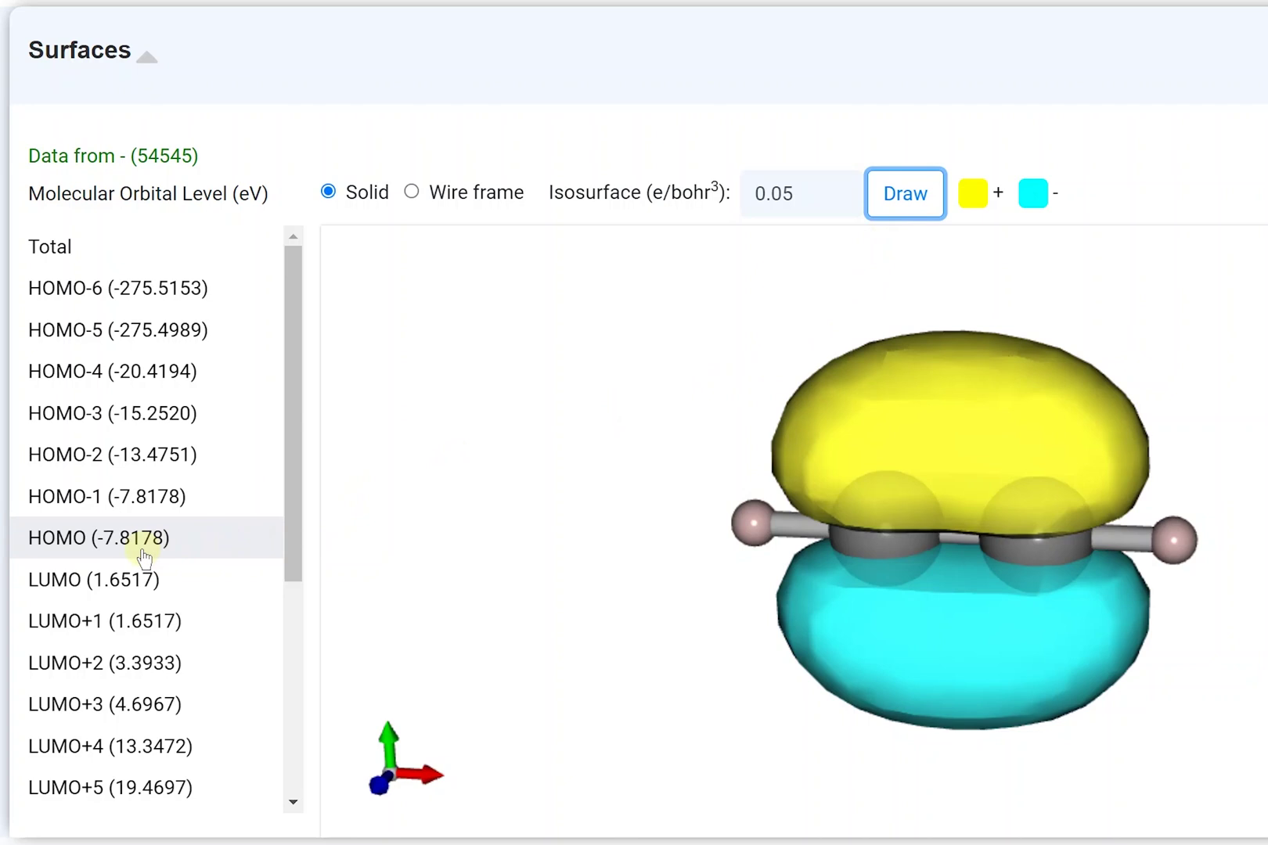
View the HOMO-1, HOMO-2, HOMO-4 and LUMO orbitals in turn, finishing on LUMO+1 (1.6517 eV)
click(172, 508)
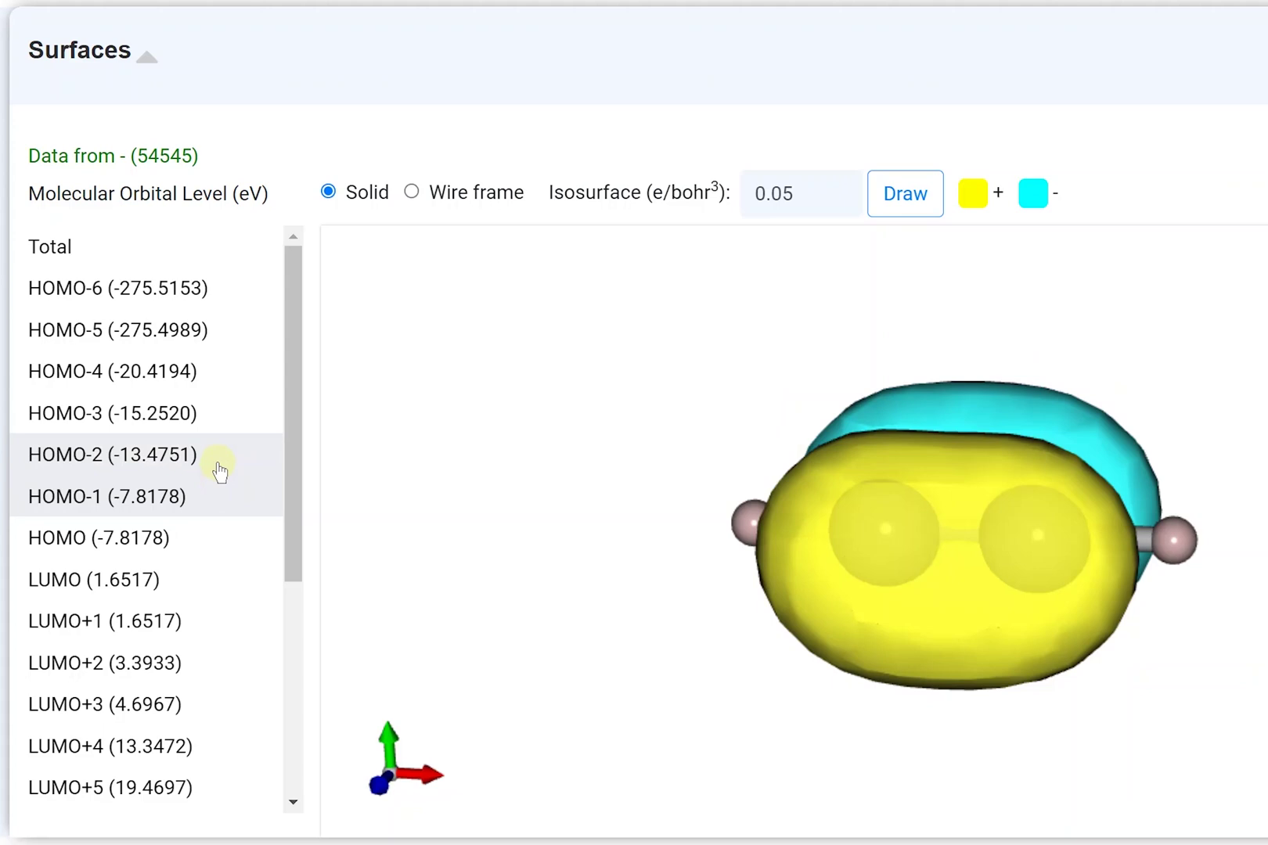
click(262, 468)
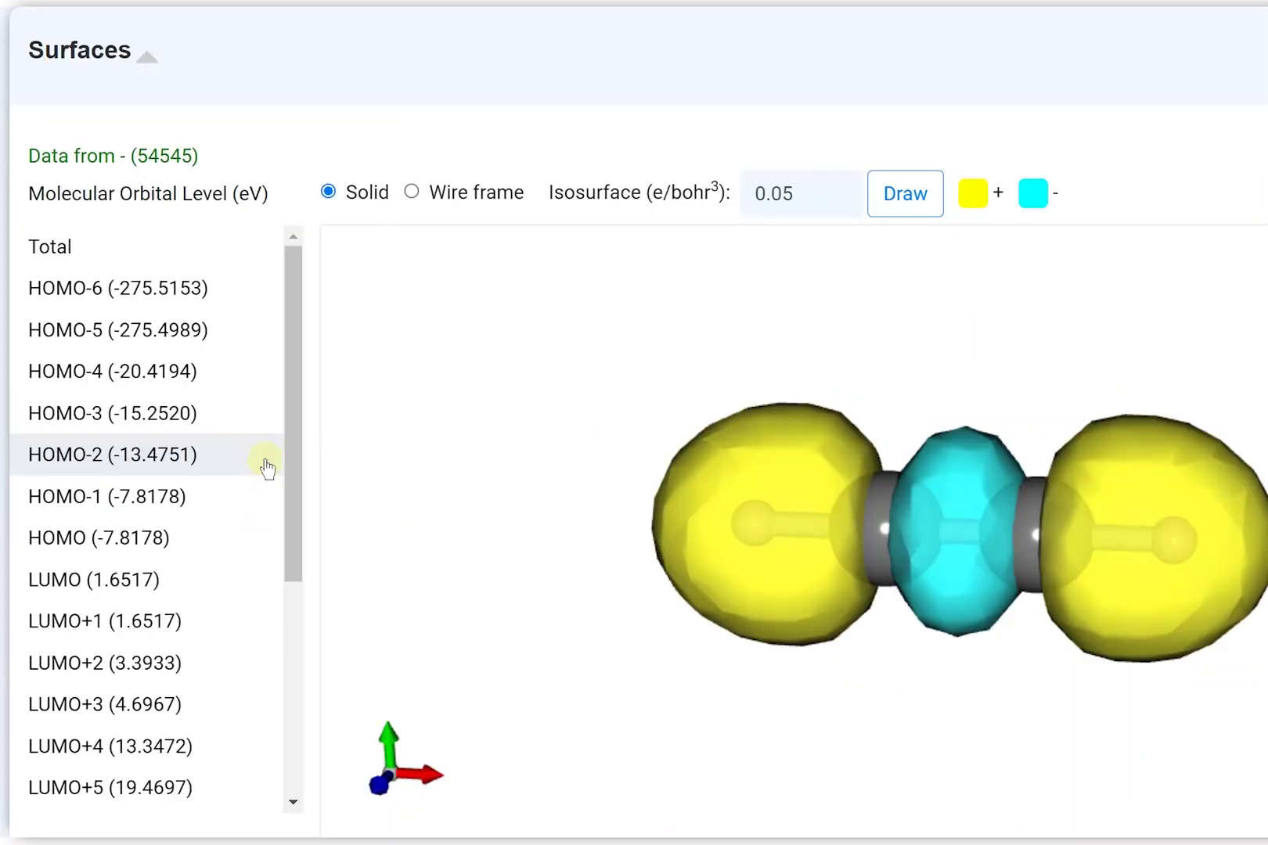
click(259, 380)
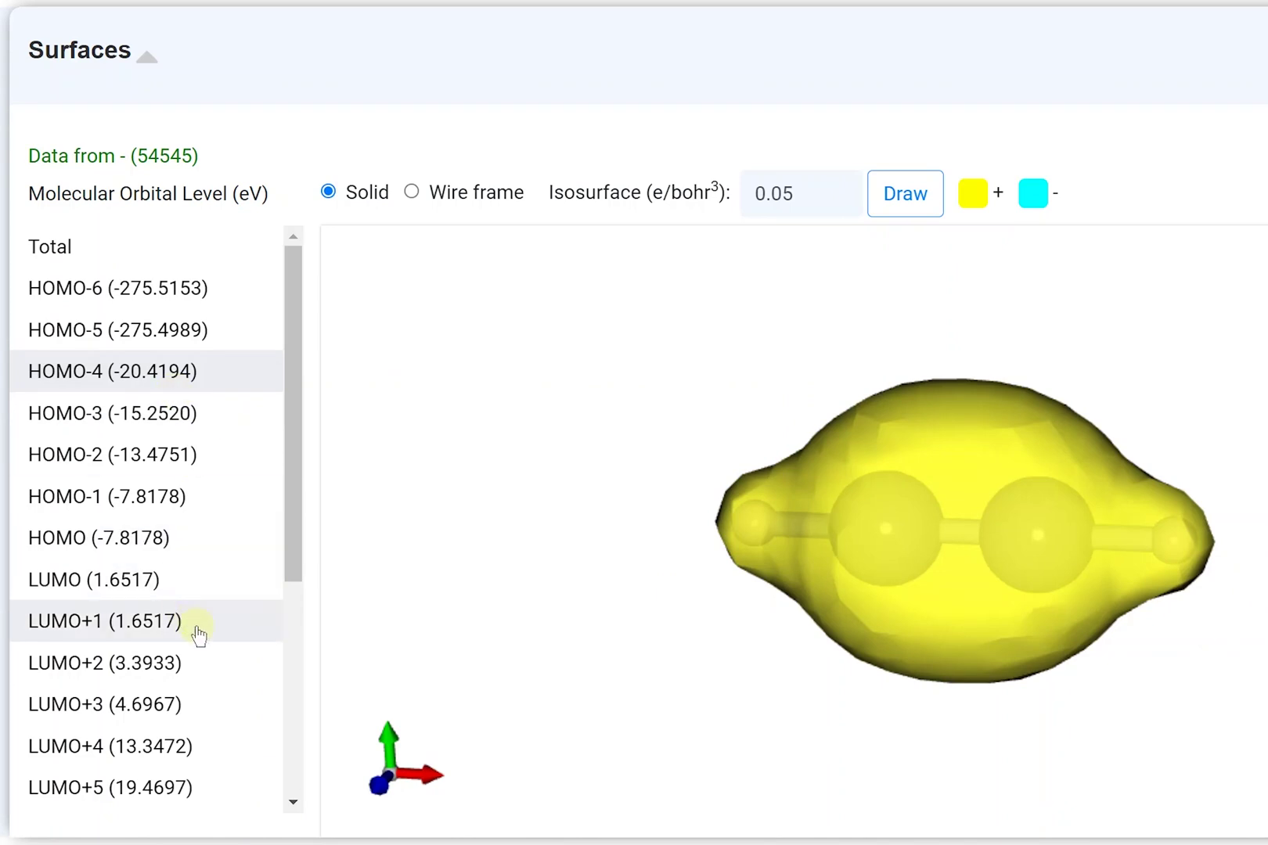
click(225, 591)
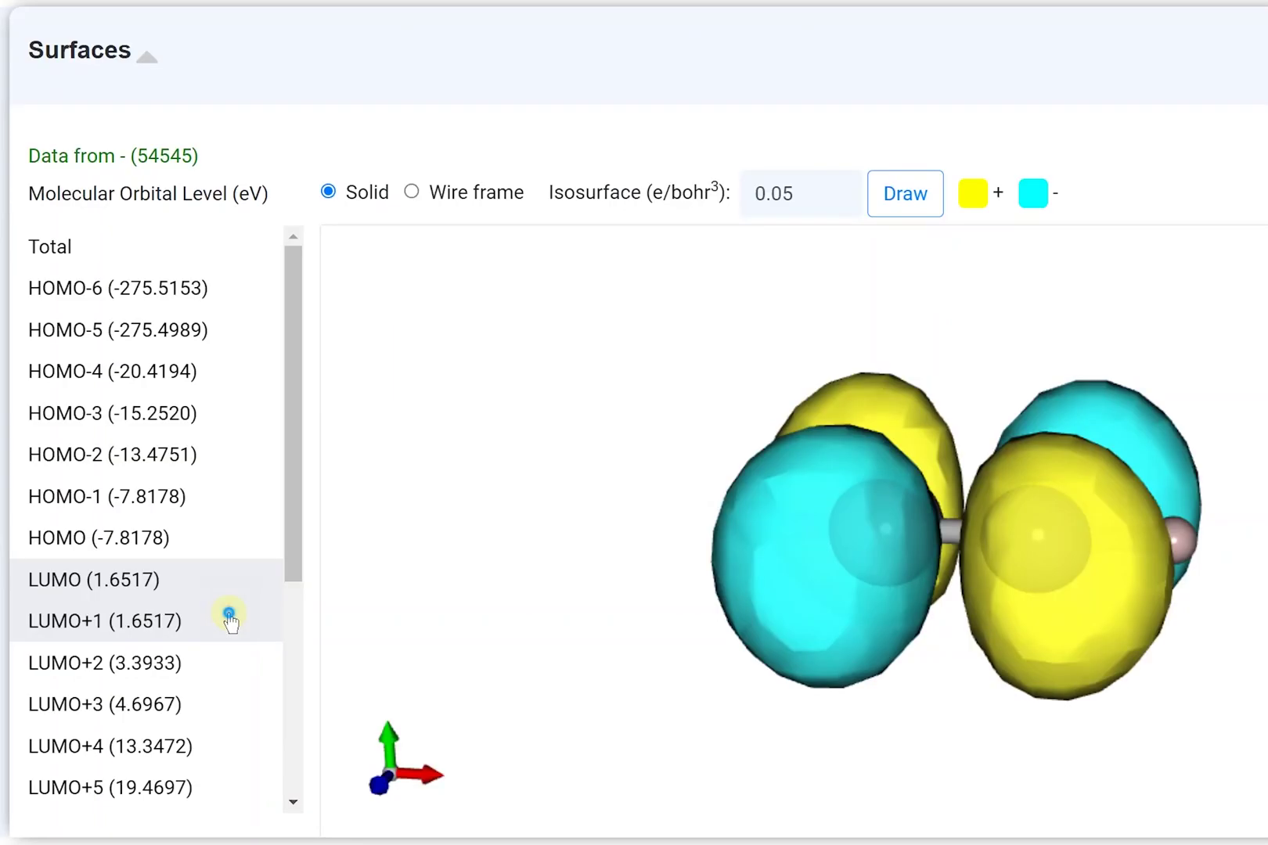
click(229, 618)
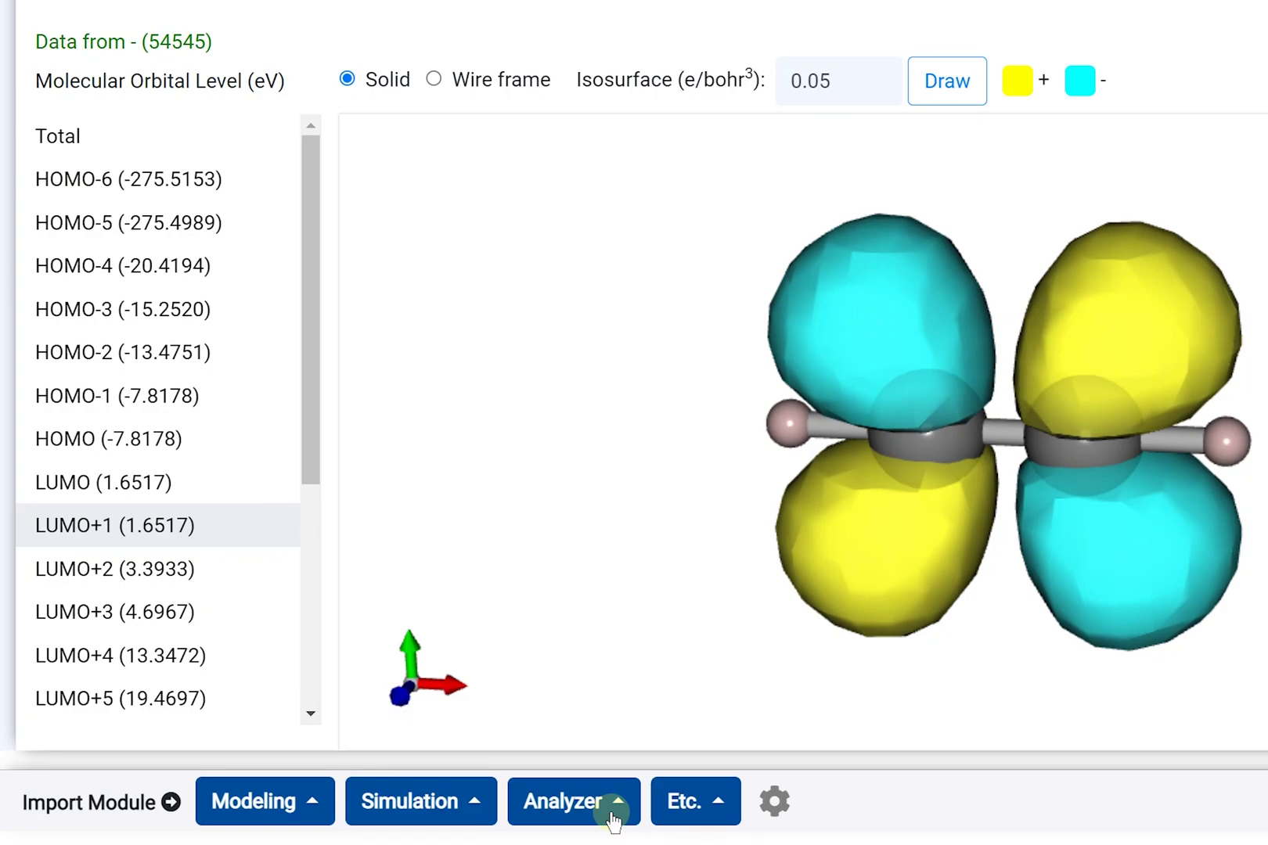
Add a GAMESS Density of States analyzer and connect it to the GAMESS run to plot acetylene's DOS
click(613, 820)
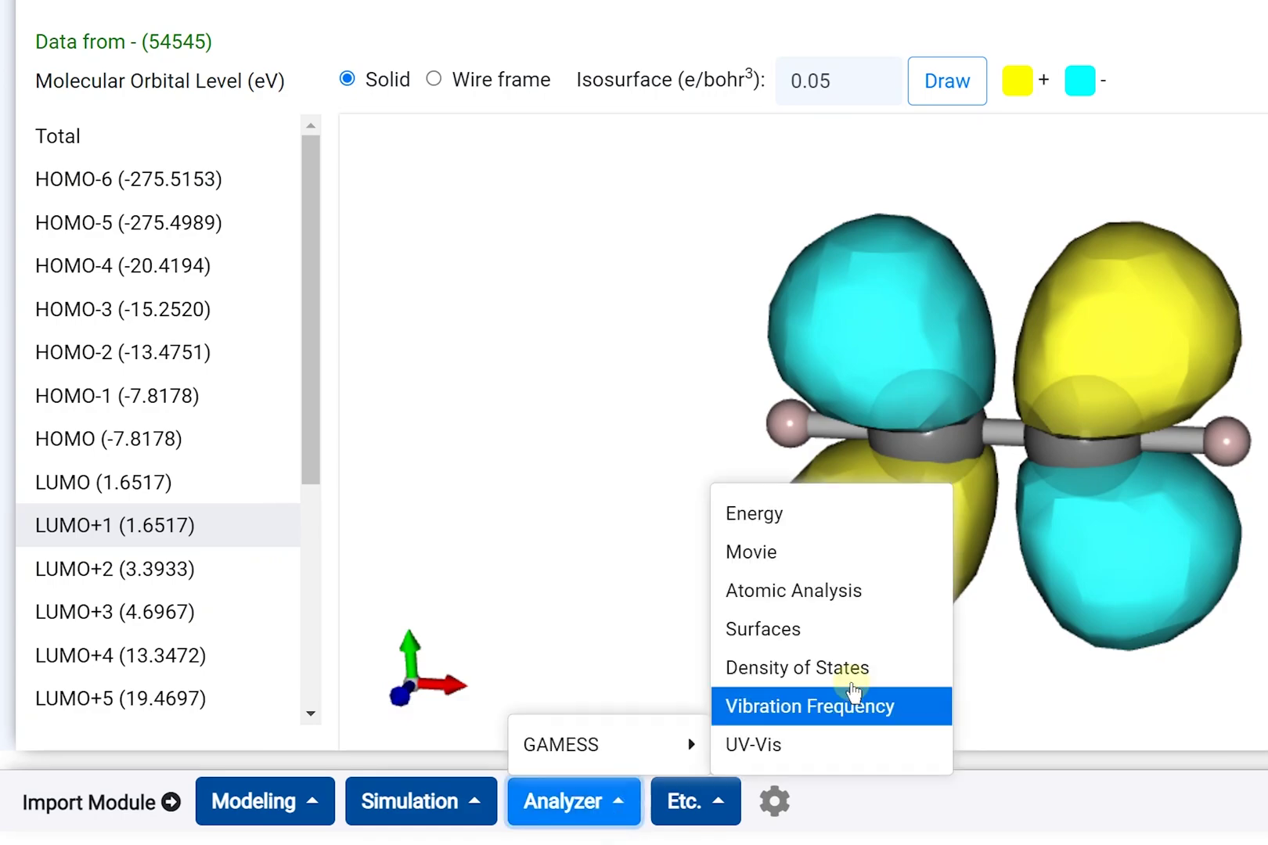
click(893, 675)
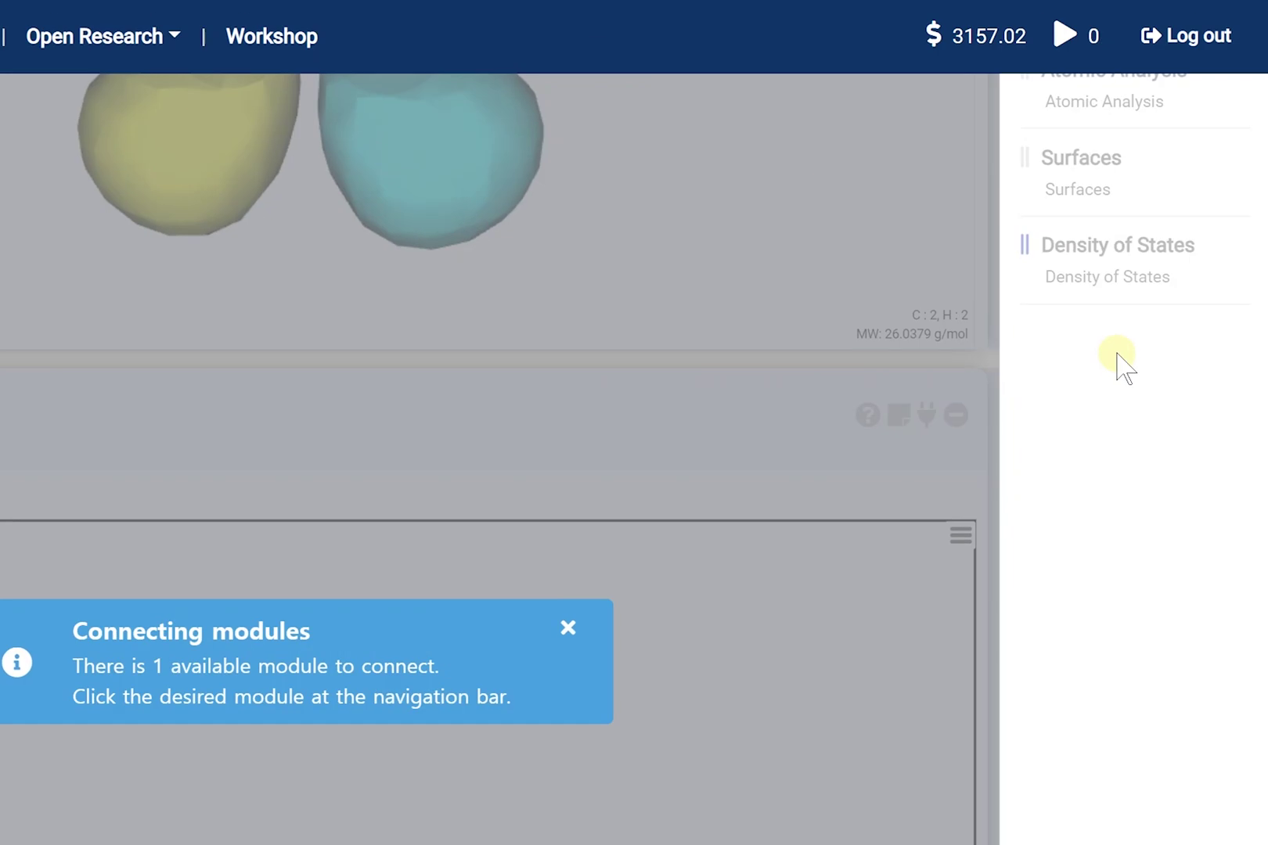
scroll(1127, 332, up, 3)
click(1158, 282)
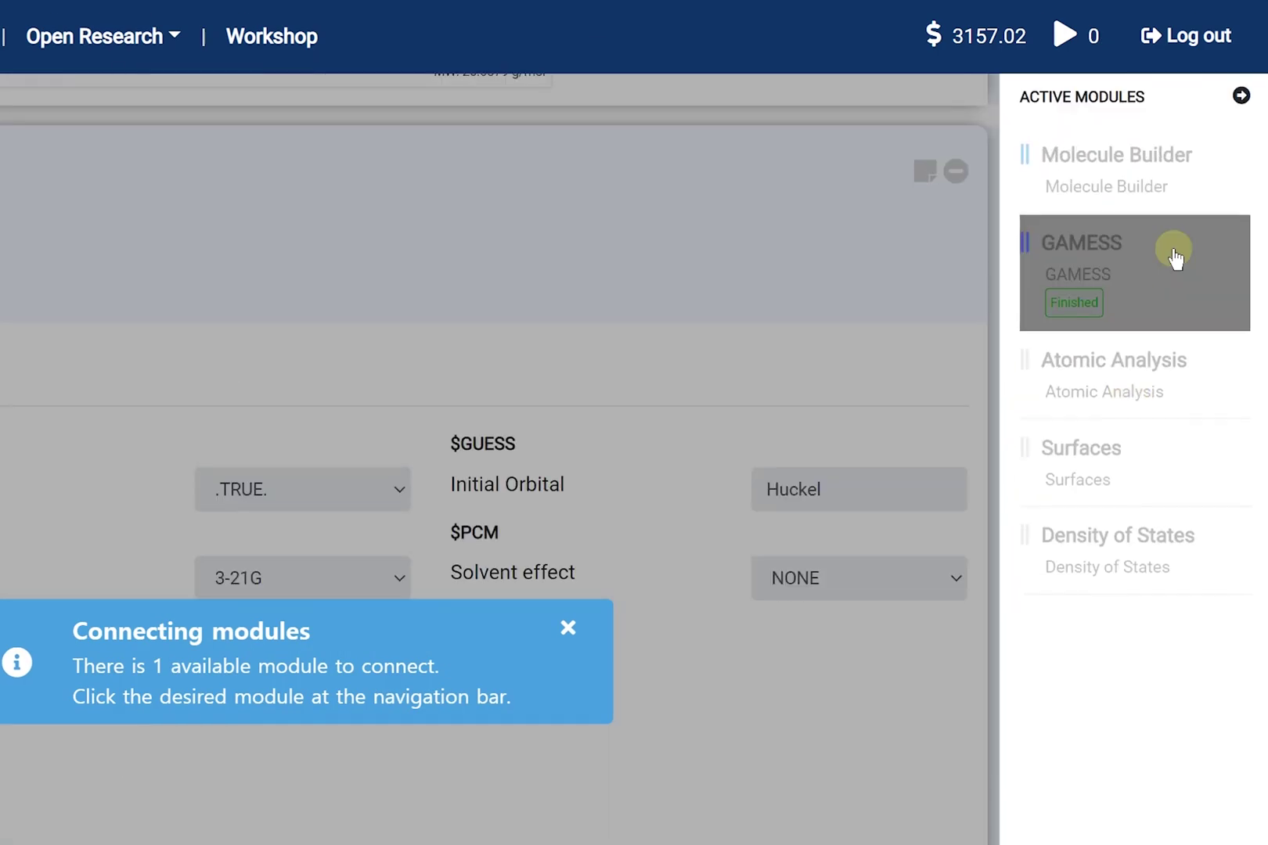
click(1176, 255)
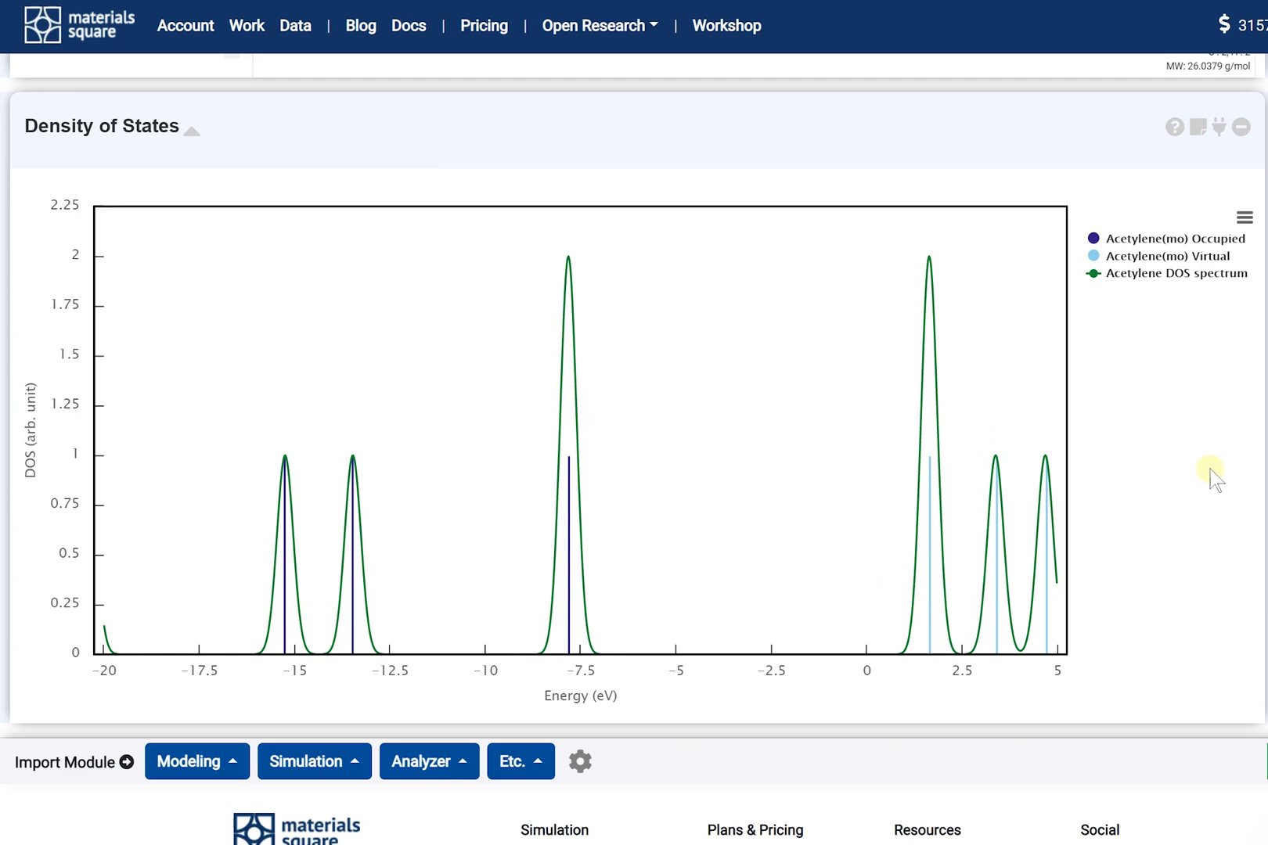
click(1175, 279)
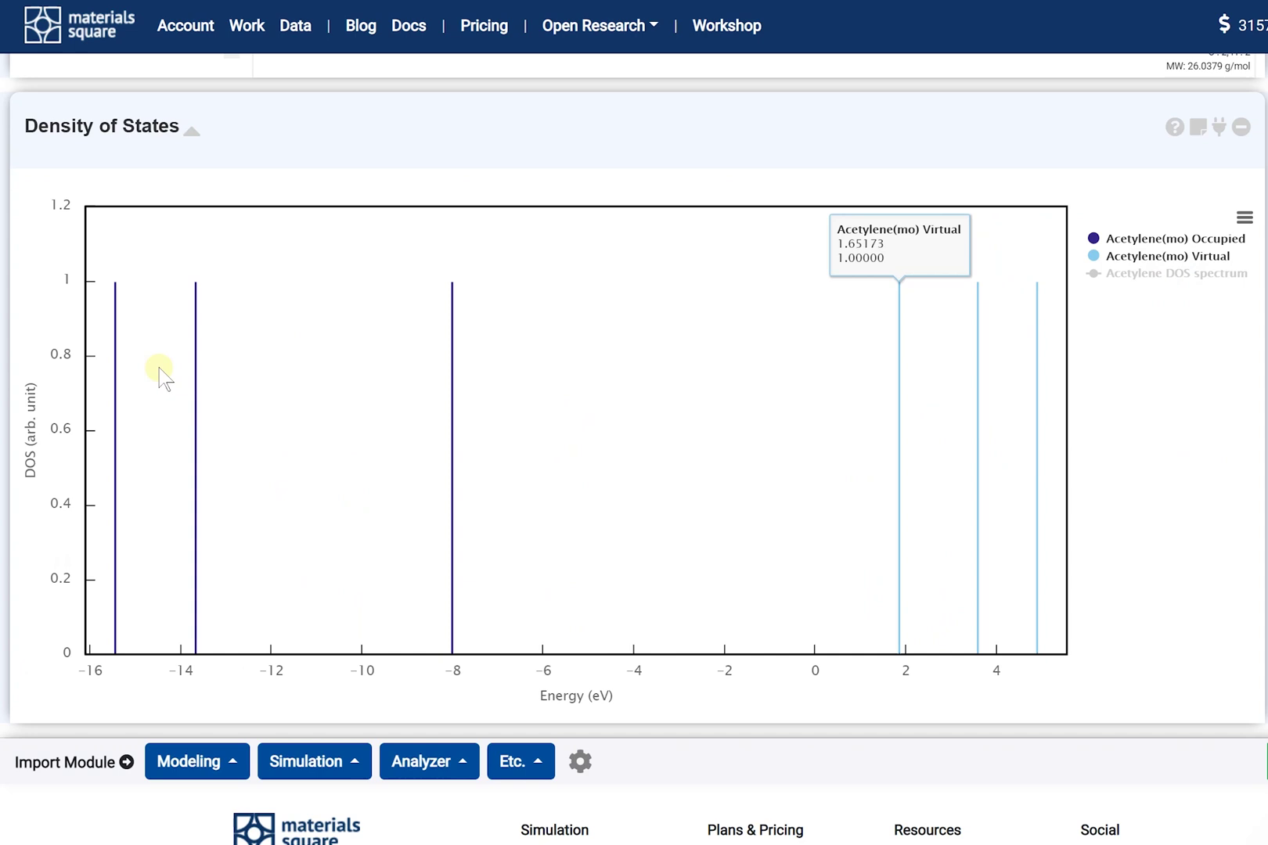
mouse_move(119, 376)
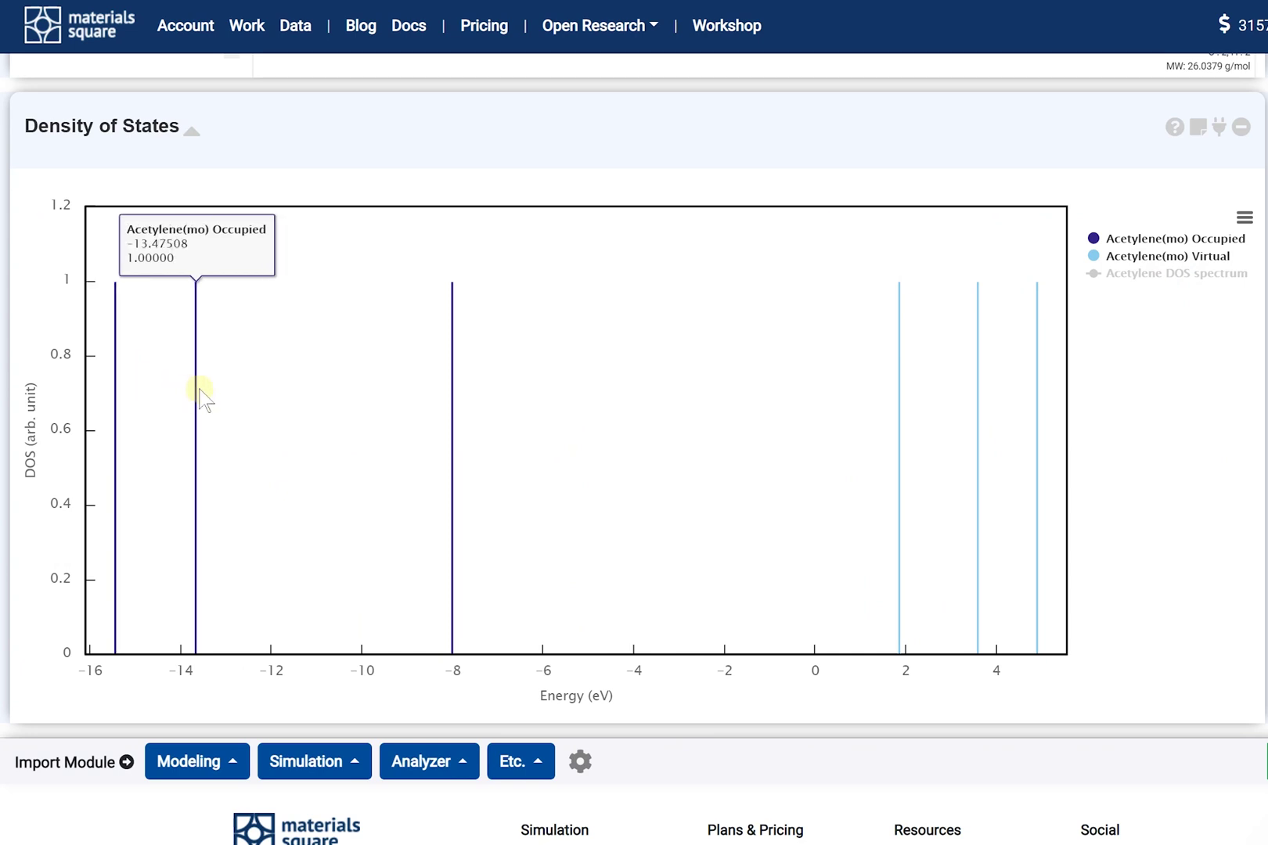
mouse_move(454, 413)
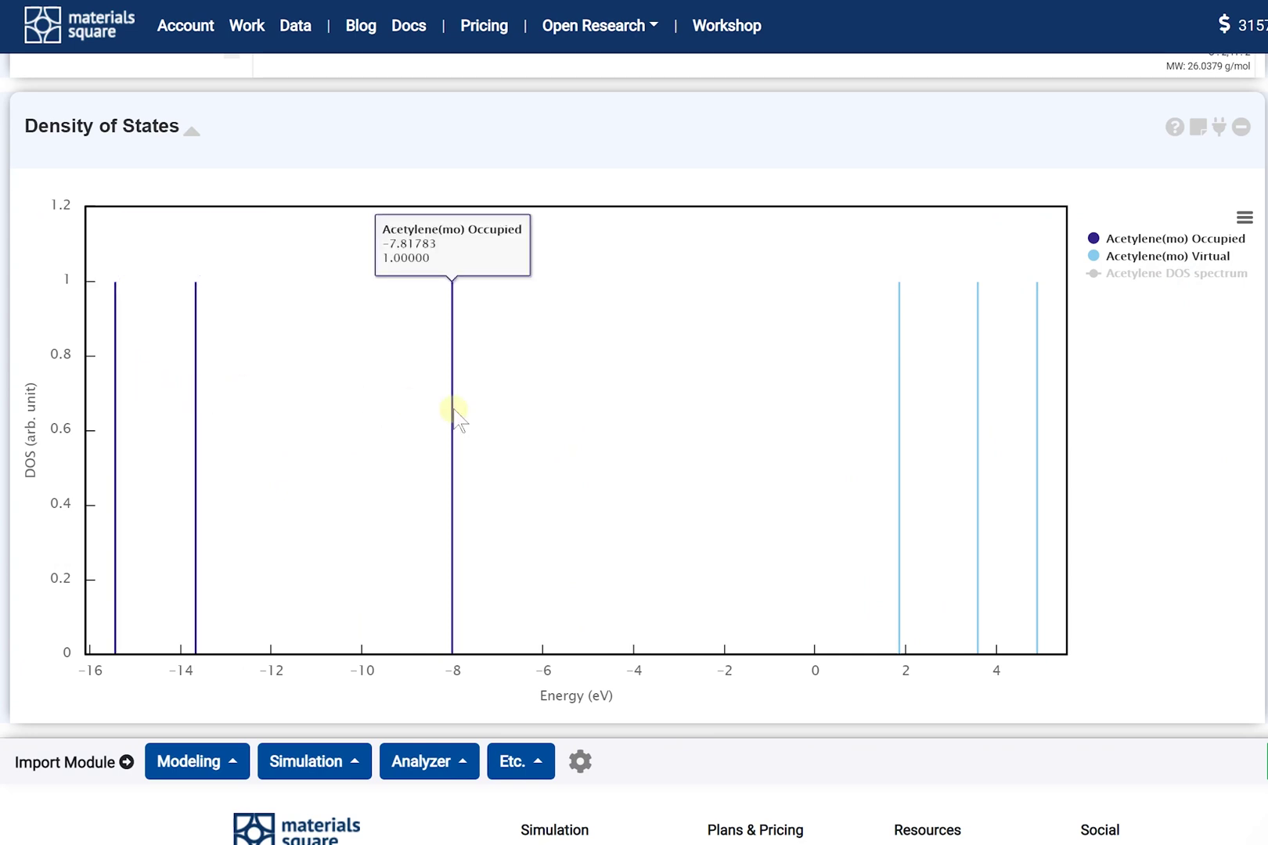
mouse_move(900, 419)
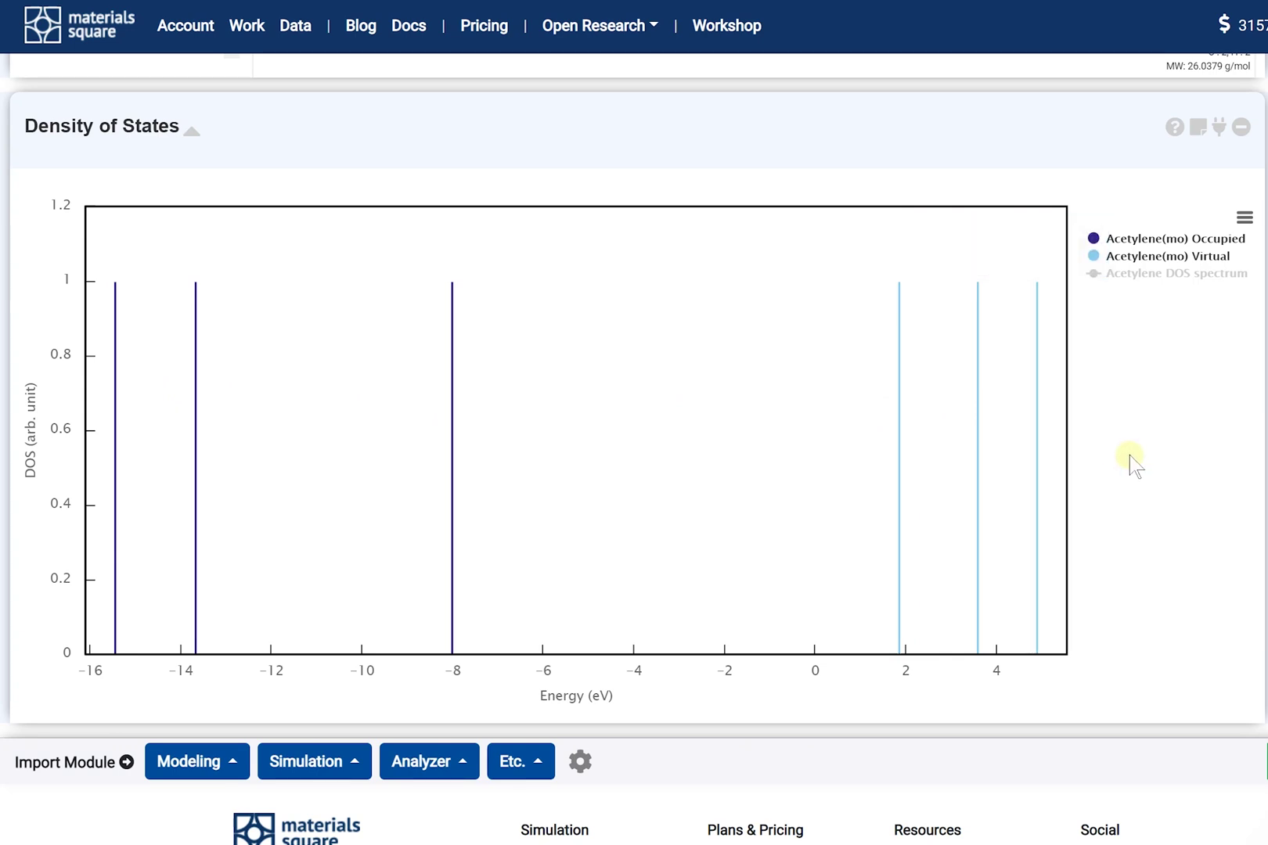
click(1124, 282)
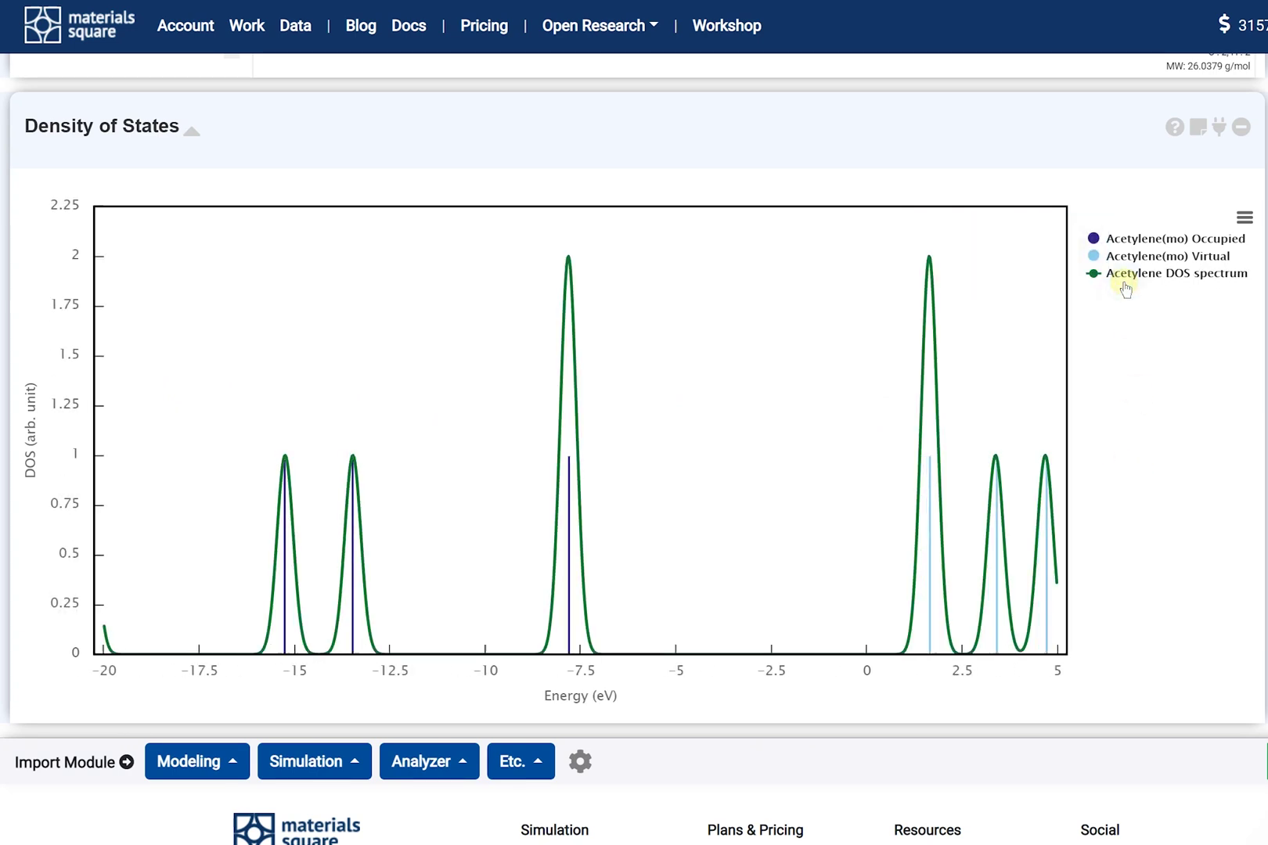